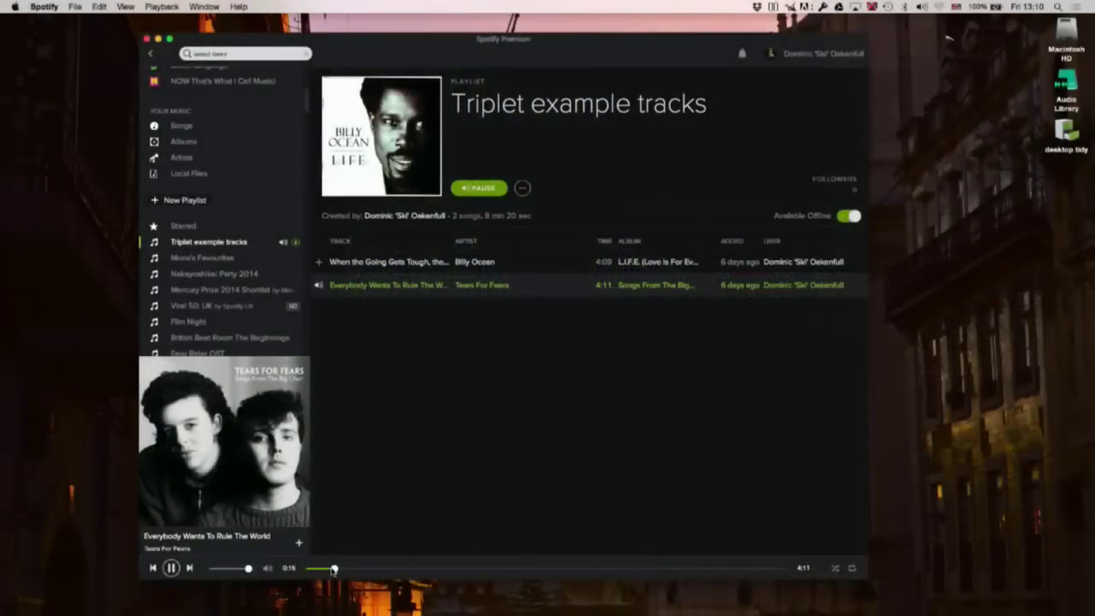
# - Switch back to the Ableton Live desktop with the Latch session
pyautogui.hotkey('ctrl', 'Left')
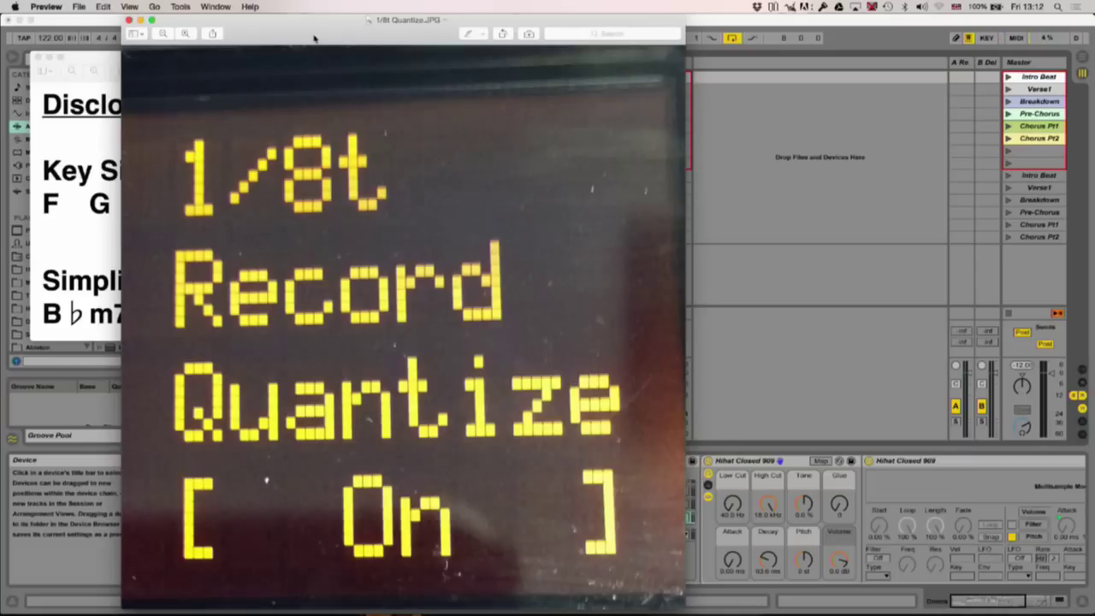
# - Close the '1/8t Quantize.JPG' record-quantize photo in Preview
pyautogui.click(127, 19)
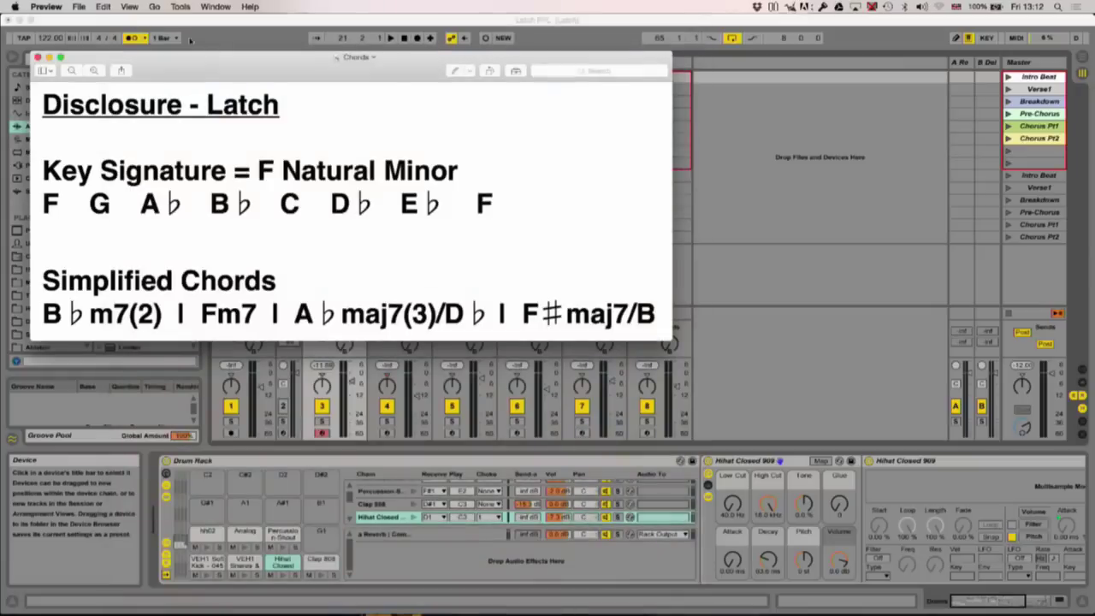
# - Bring Ableton Live back to the front, ready to record the drum beat
pyautogui.click(219, 26)
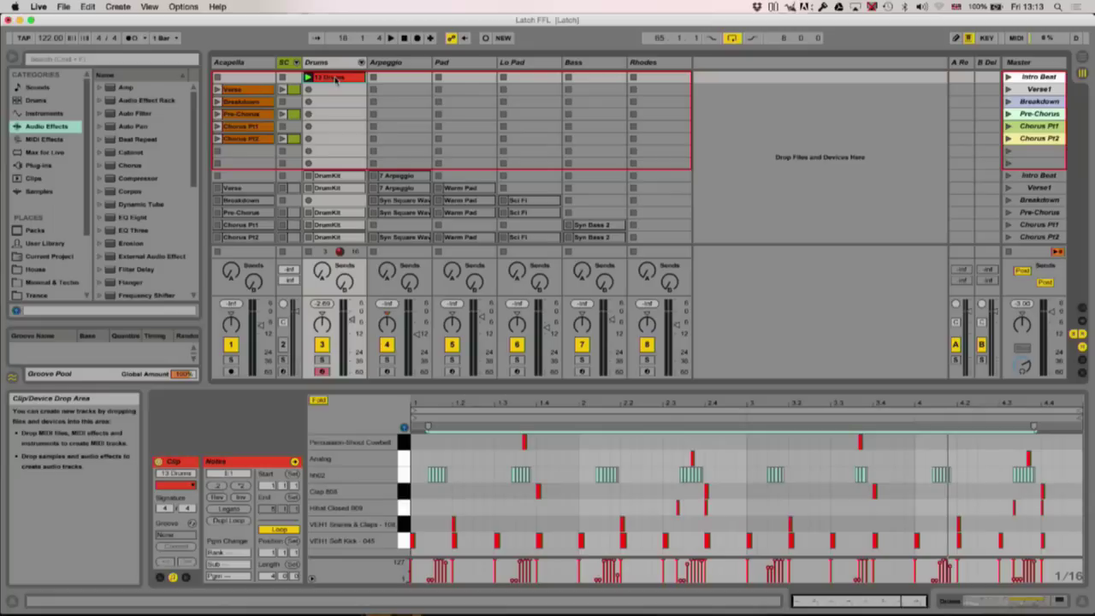
# - Copy the Drums clip into the Chorus Pt1 slot and select four closed hi-hat notes
pyautogui.moveTo(338, 126); pyautogui.dragTo(336, 125)
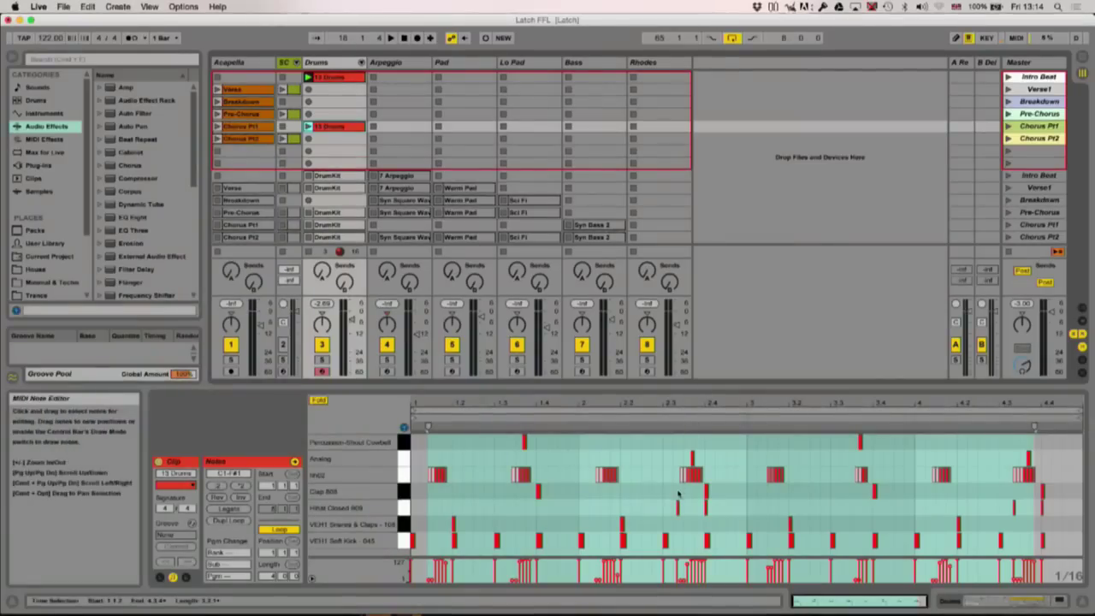
pyautogui.moveTo(667, 508); pyautogui.dragTo(840, 513)
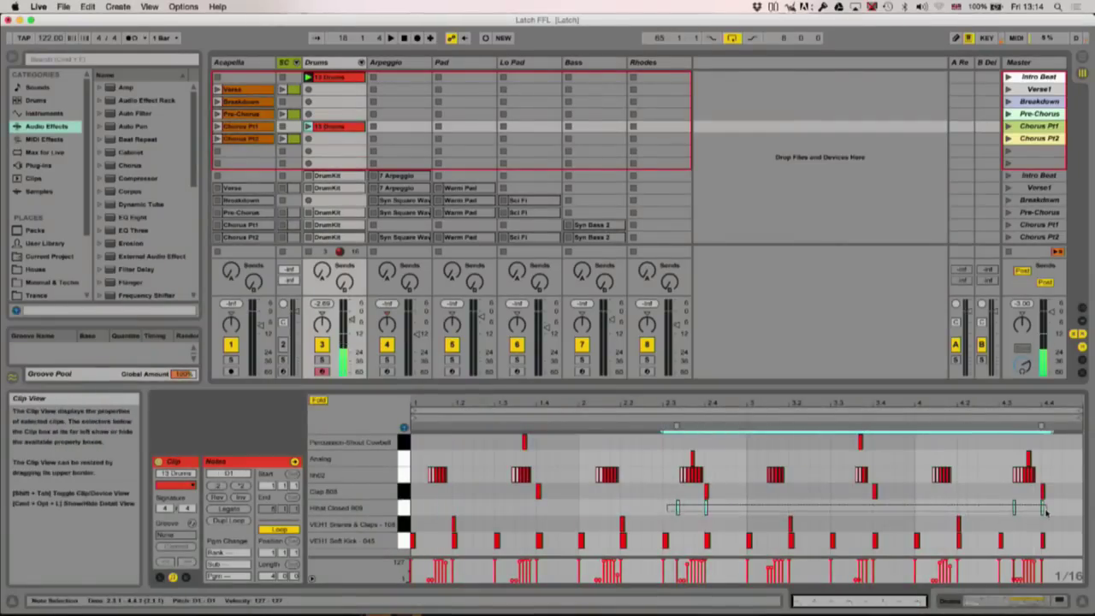
pyautogui.moveTo(1045, 511); pyautogui.dragTo(1043, 512)
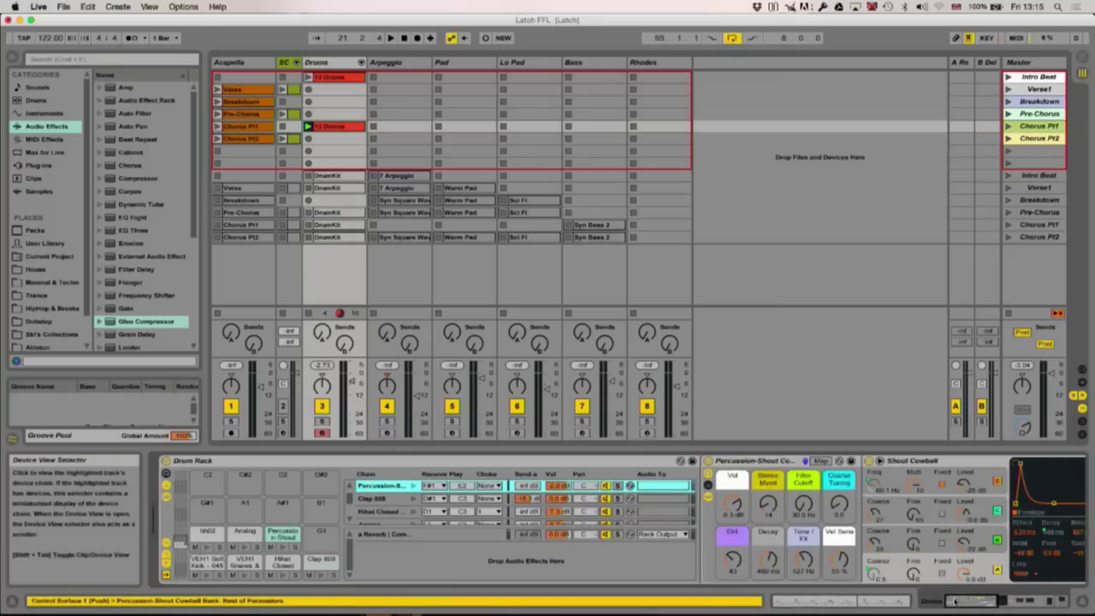
# - Show the drum rack's Reverb return chain and its Compressor, then start playback
pyautogui.moveTo(958, 602); pyautogui.dragTo(986, 602)
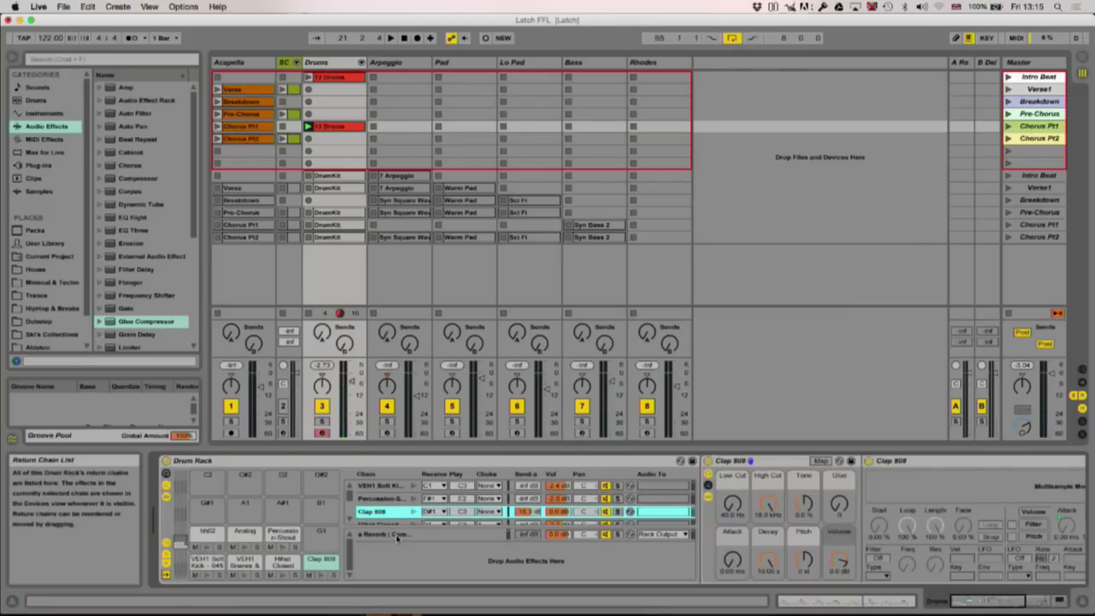
pyautogui.click(397, 536)
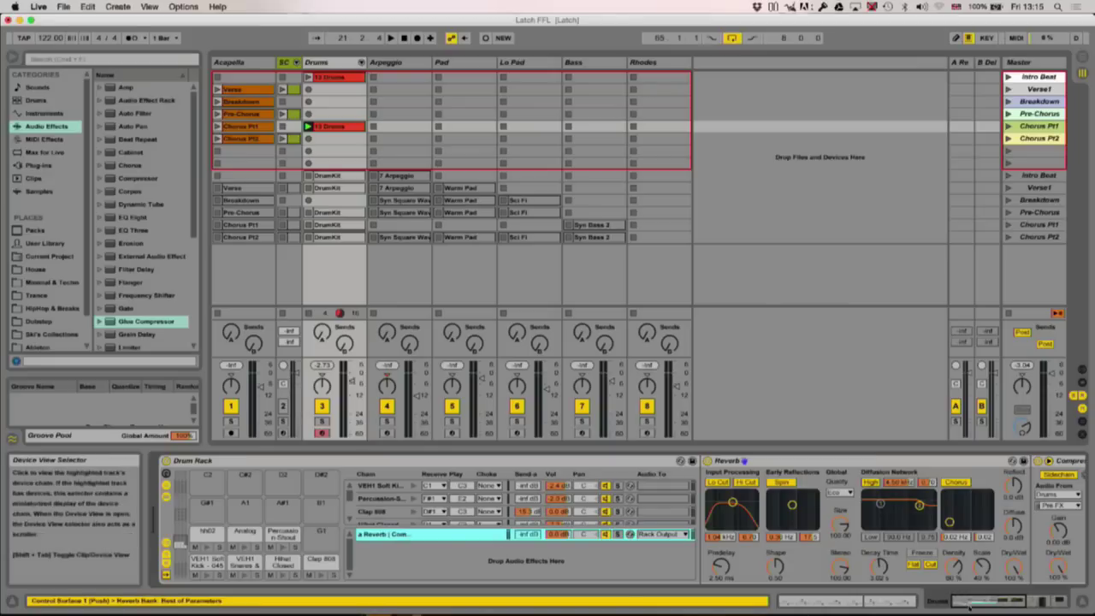
pyautogui.moveTo(969, 605); pyautogui.dragTo(990, 604)
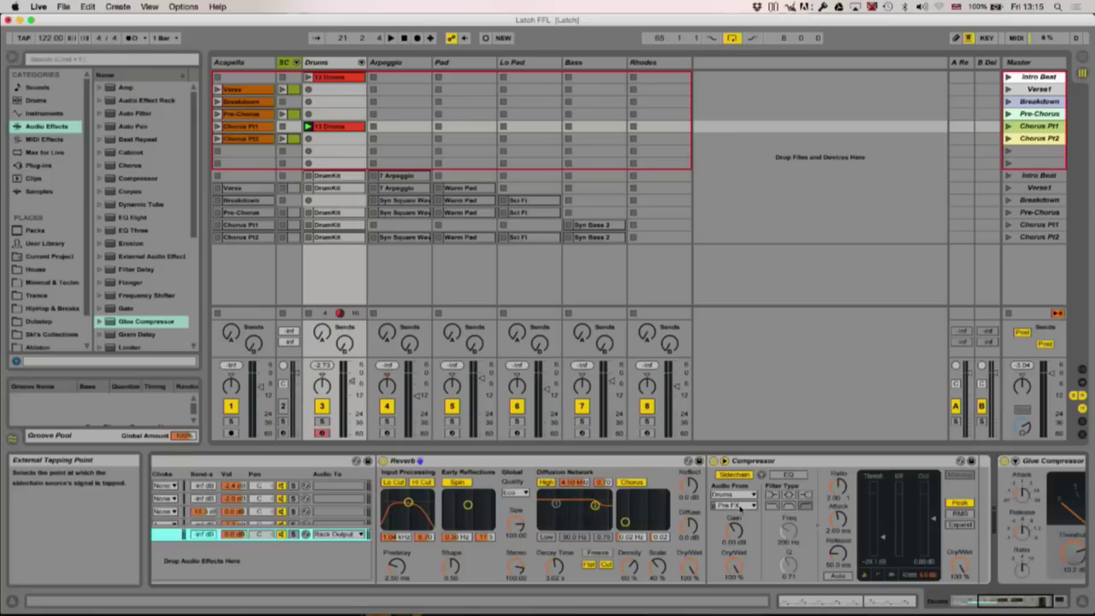
pyautogui.press('space')
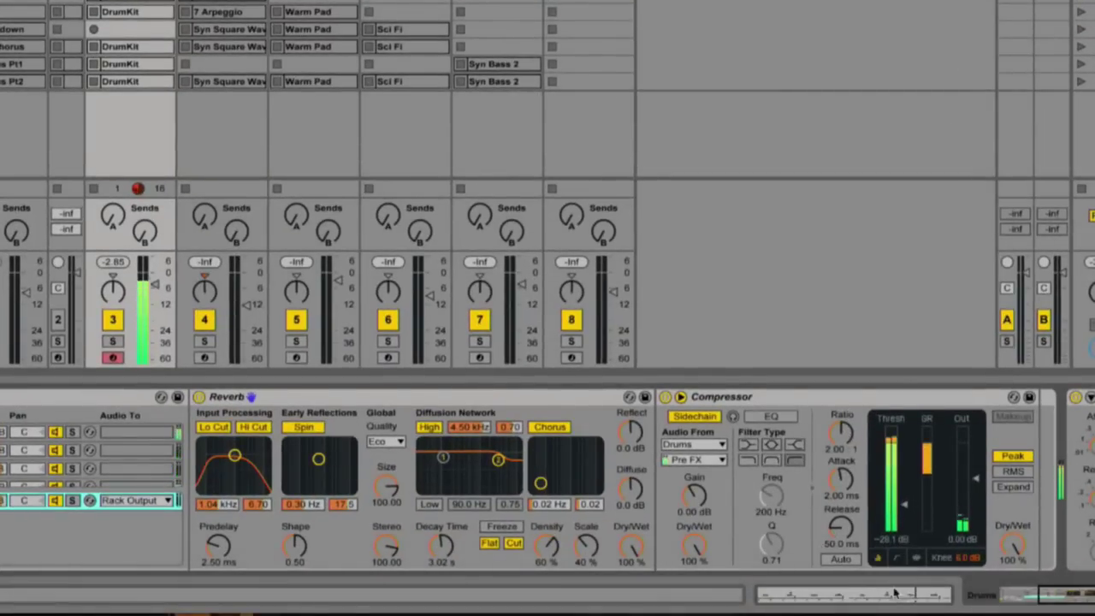
pyautogui.moveTo(1053, 597); pyautogui.dragTo(1085, 599)
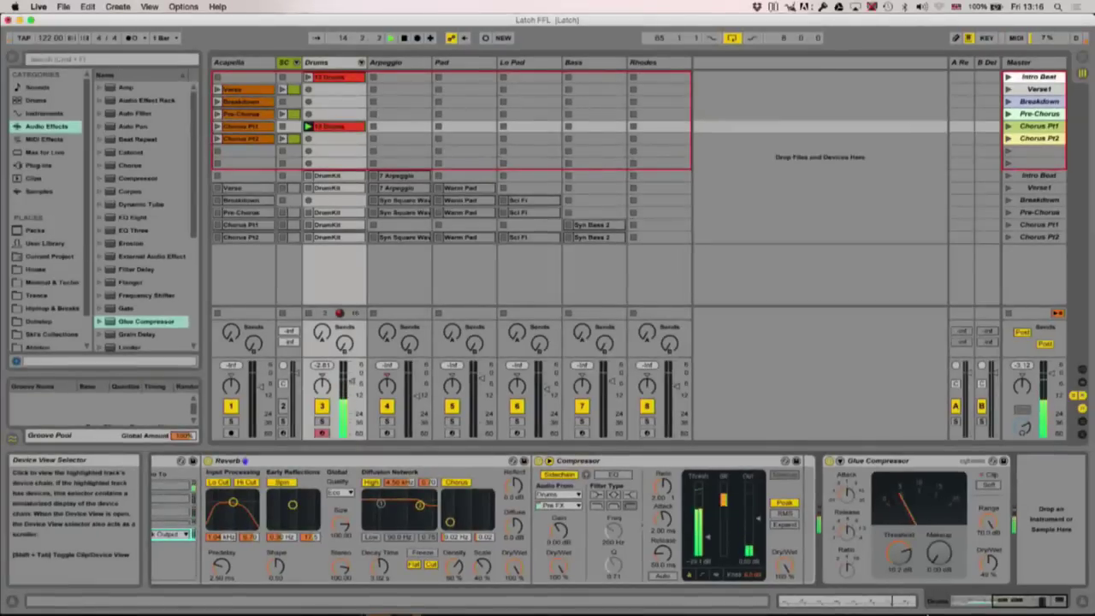
pyautogui.click(829, 461)
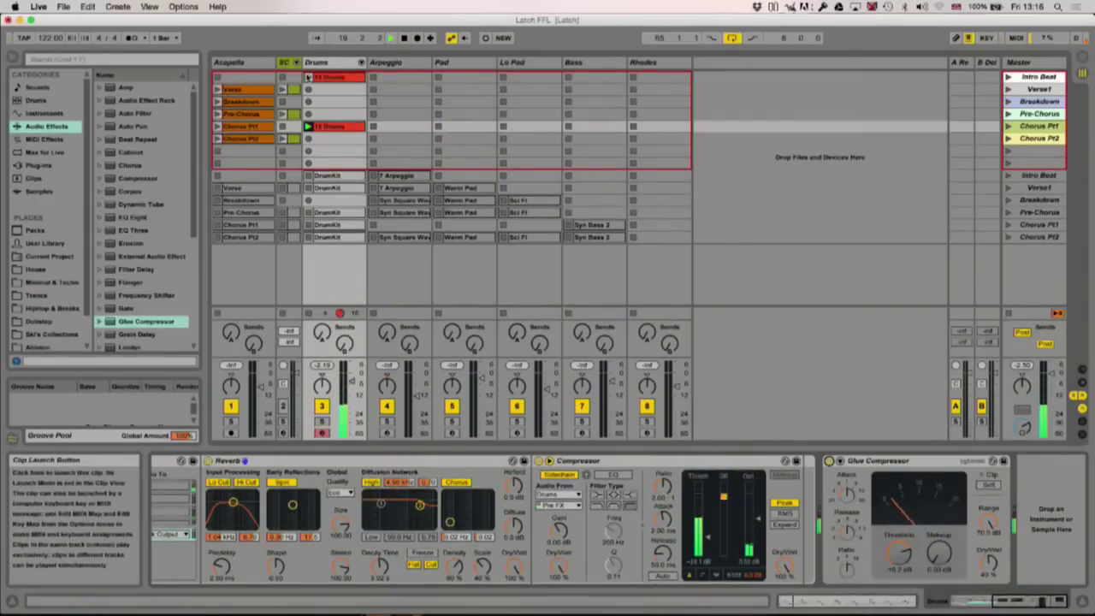
pyautogui.click(307, 76)
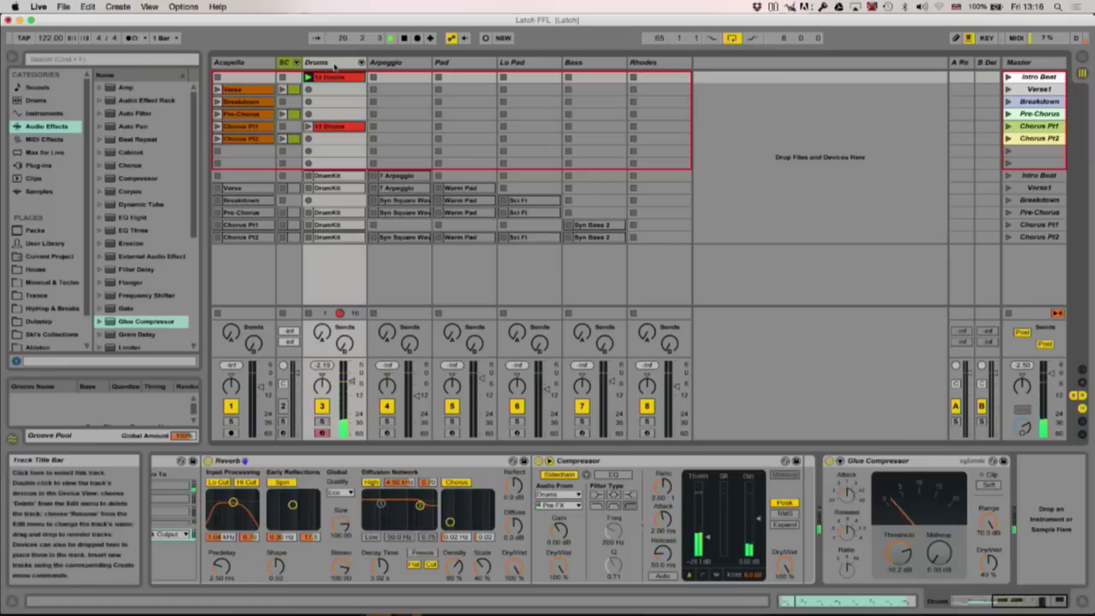
pyautogui.click(331, 63)
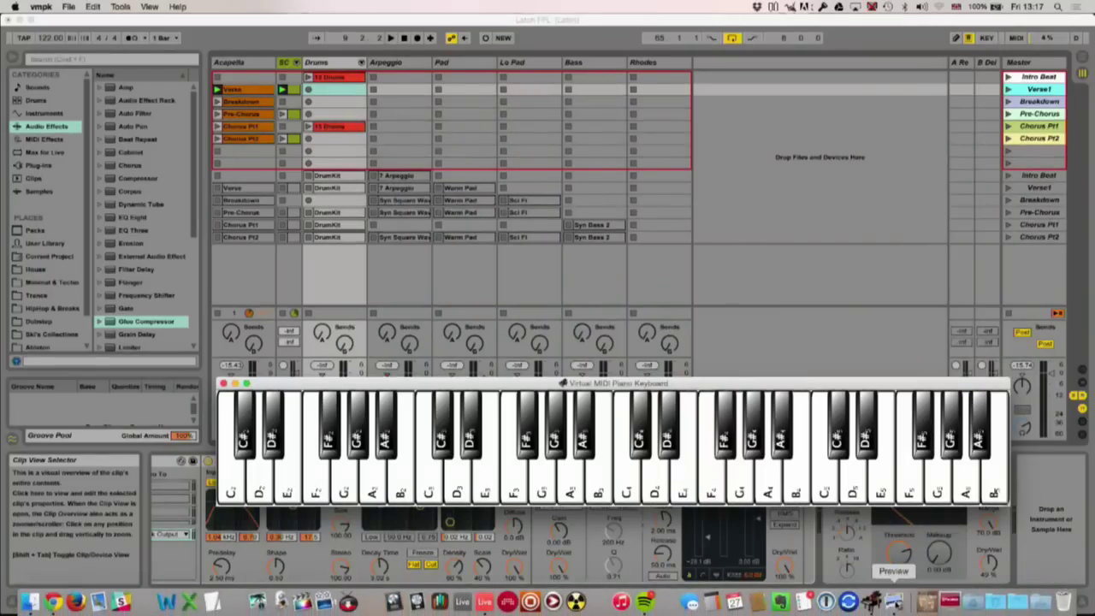
# - Bring the Chords reference sheet forward in Preview and nudge its window right
pyautogui.click(892, 601)
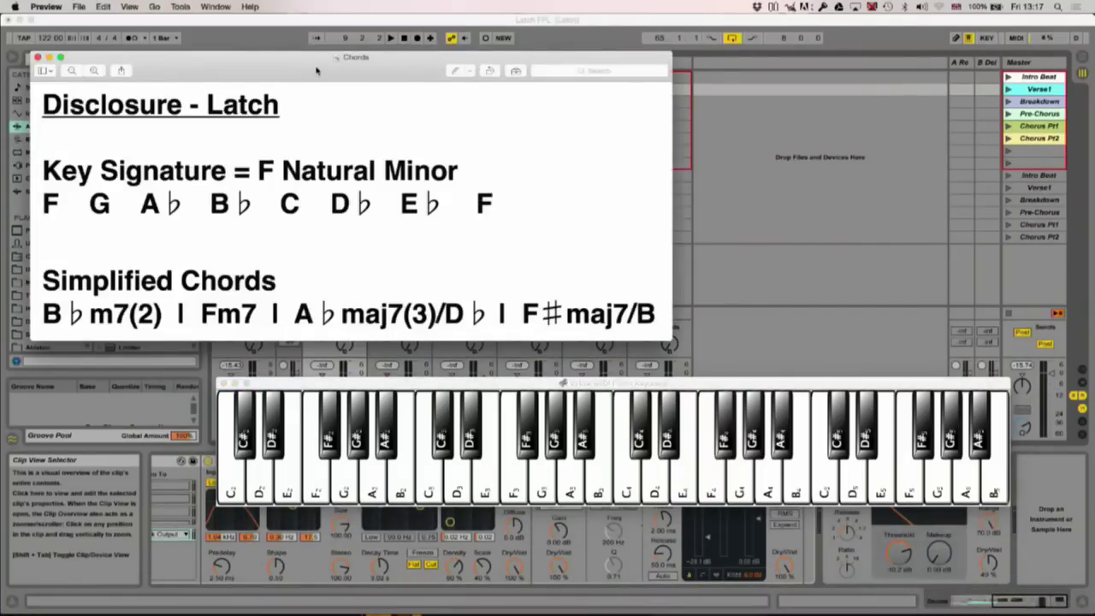
pyautogui.moveTo(317, 71); pyautogui.dragTo(355, 64)
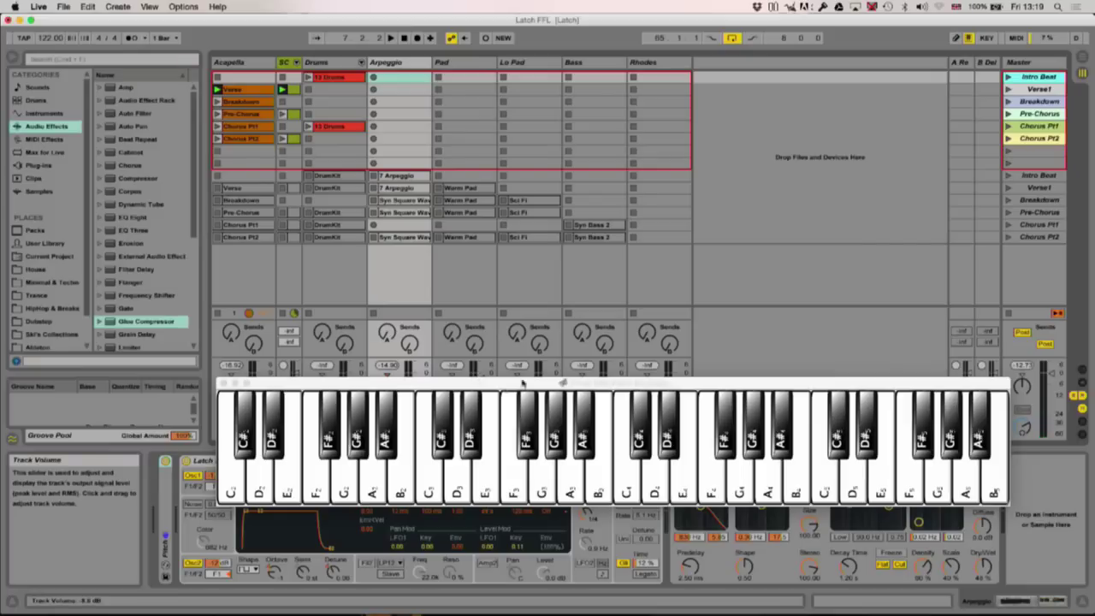
# - Show the Drums and Arpeggio instruments, play the Intro Beat scene, then launch Verse1
pyautogui.click(339, 78)
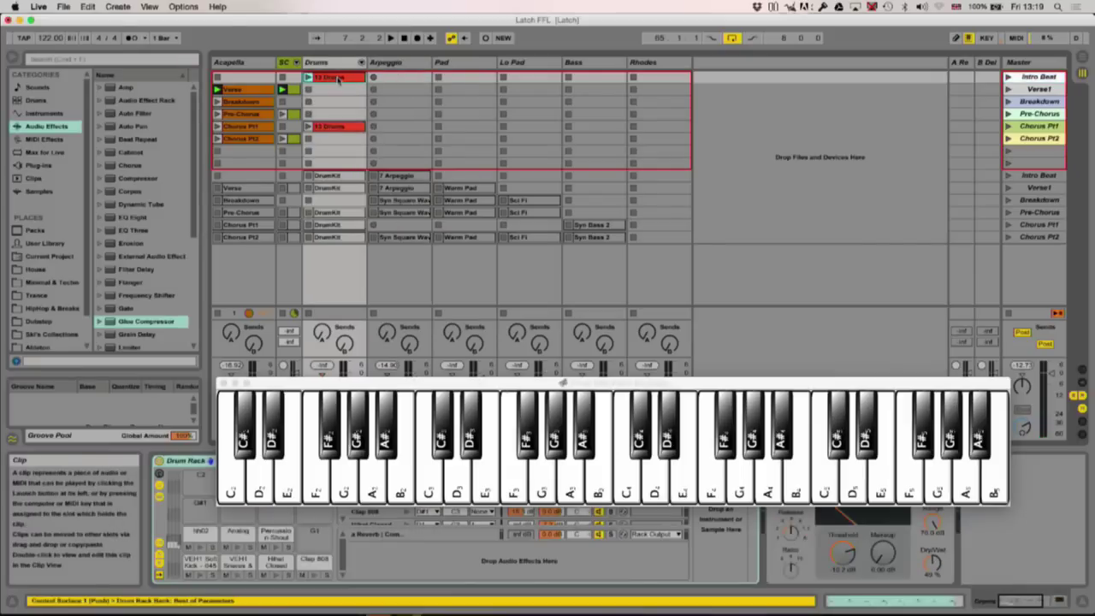
pyautogui.click(412, 75)
pyautogui.click(1008, 77)
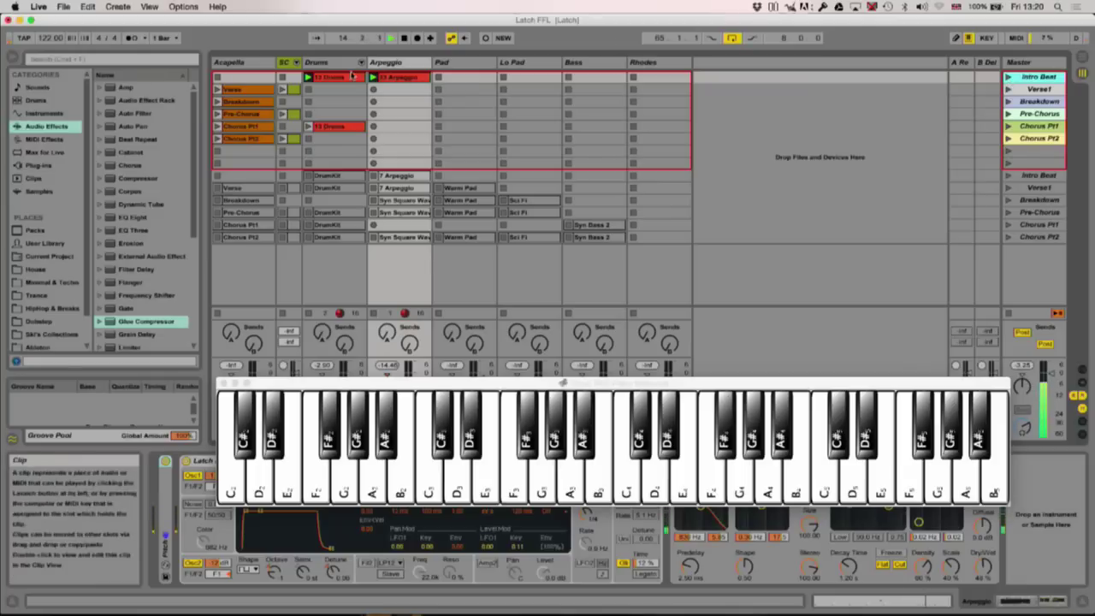
pyautogui.click(345, 77)
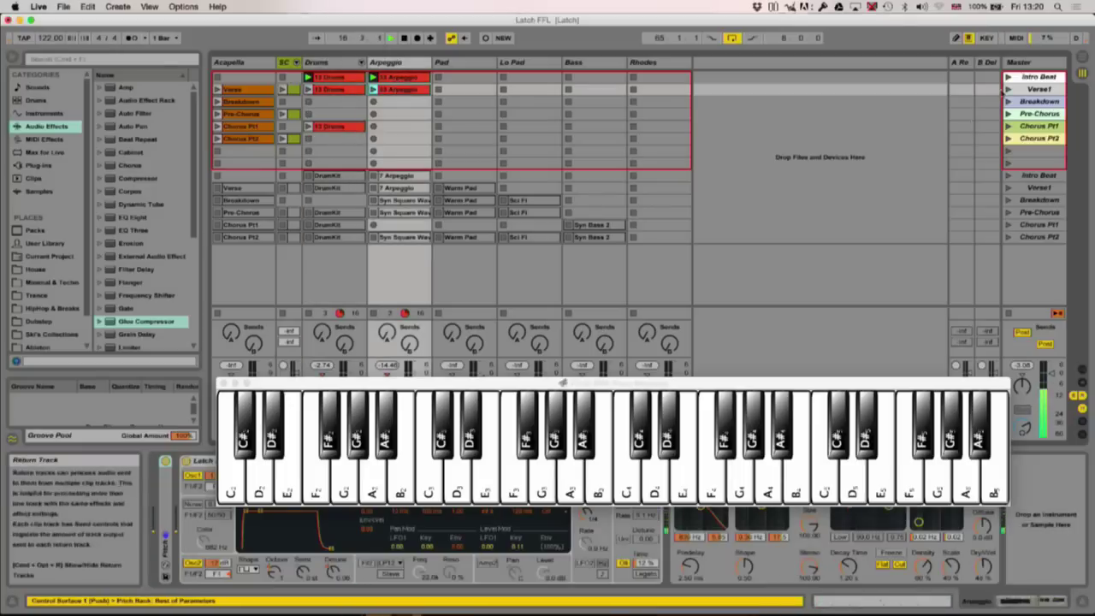
pyautogui.click(1008, 90)
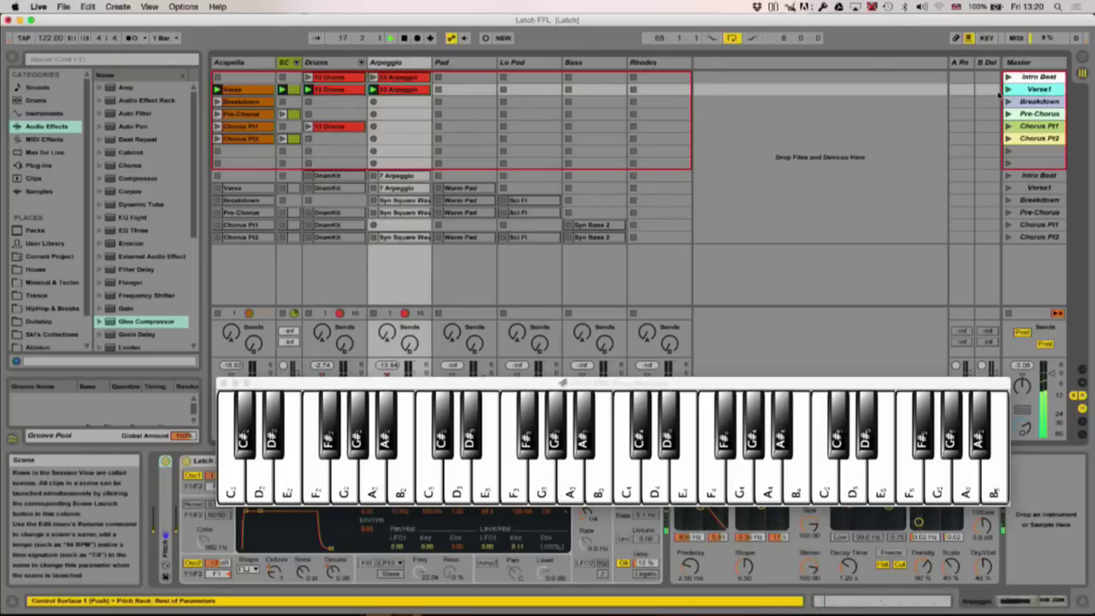
# - Select the Pad track and start song playback for the pad recording
pyautogui.press('Right')
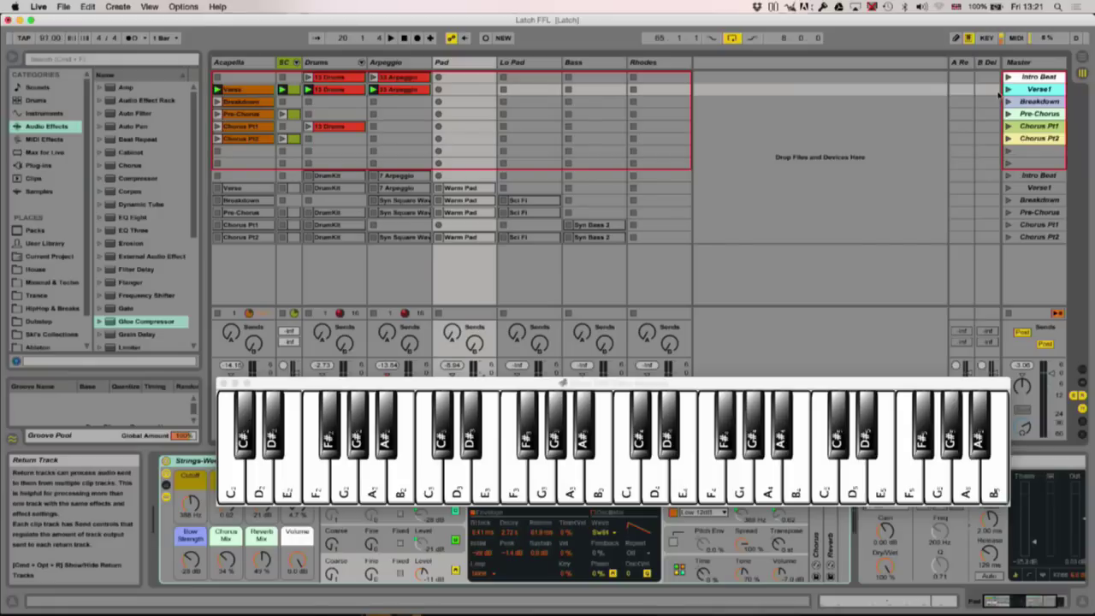
pyautogui.press('space')
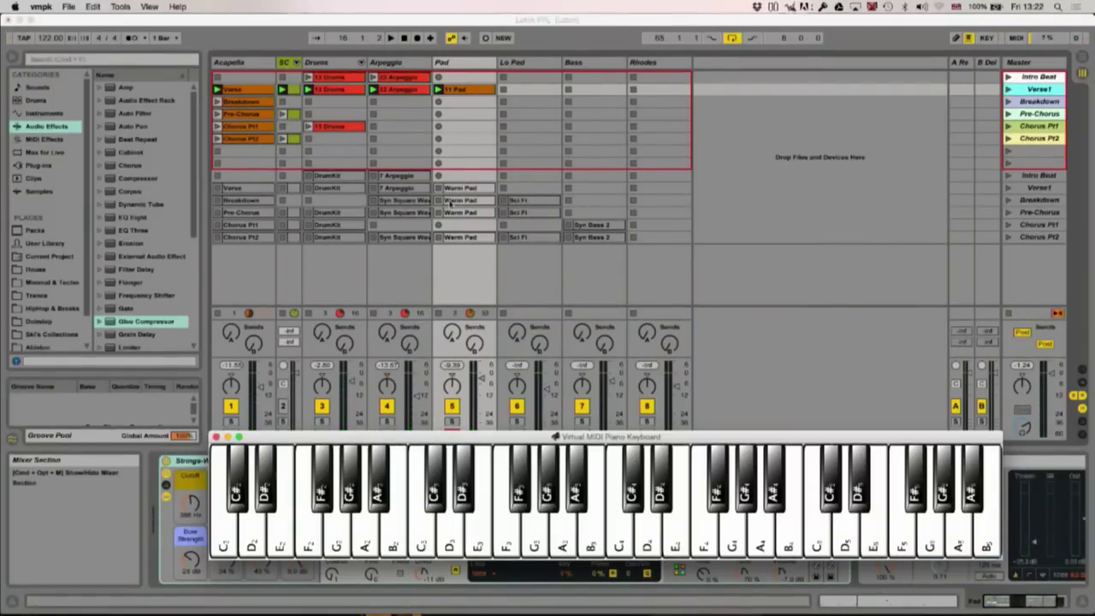
# - Check the SC kick and Pad Weeping Strings devices, then turn the Pad track's solo off
pyautogui.click(468, 430)
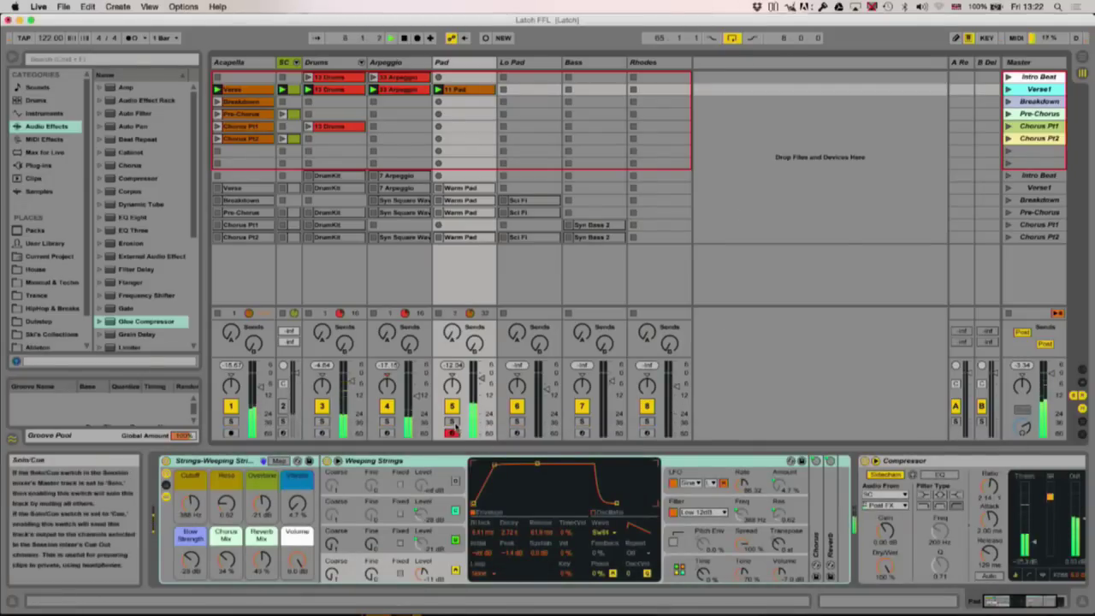
pyautogui.click(452, 422)
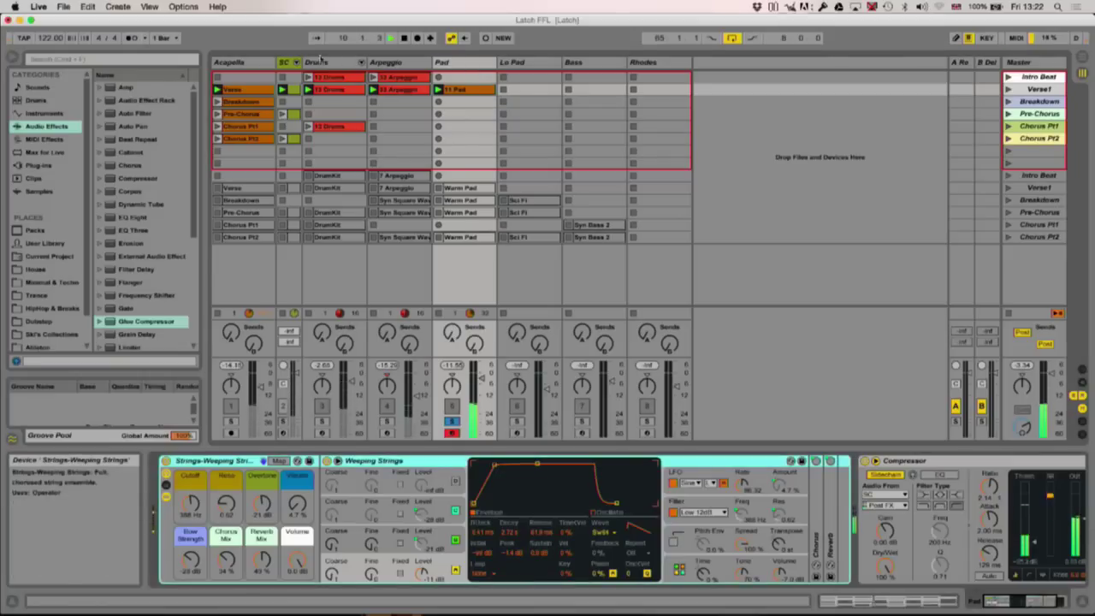
pyautogui.click(282, 336)
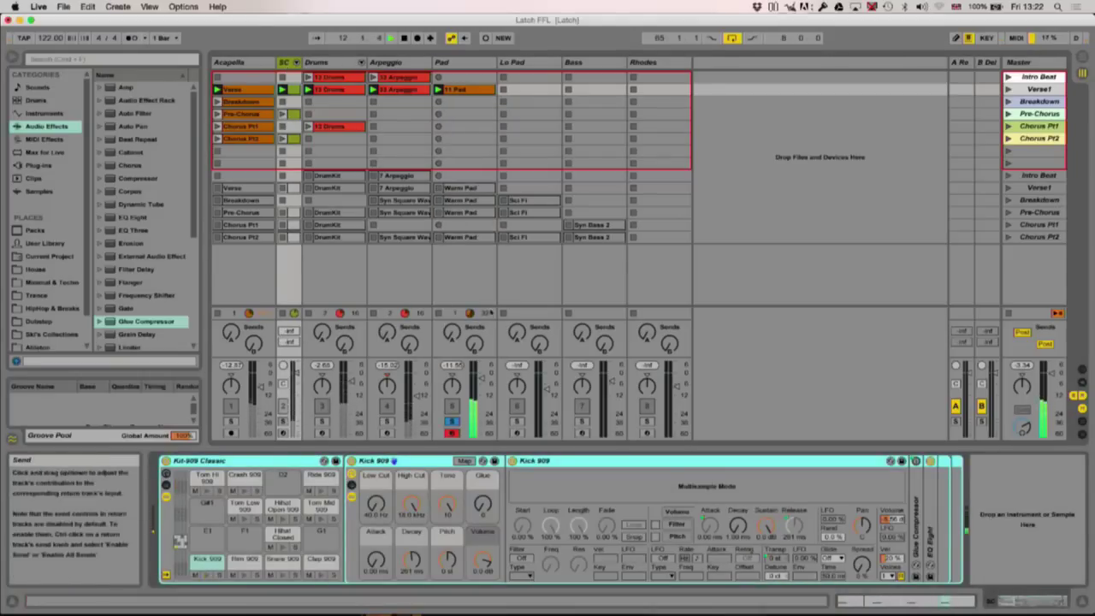
pyautogui.click(456, 63)
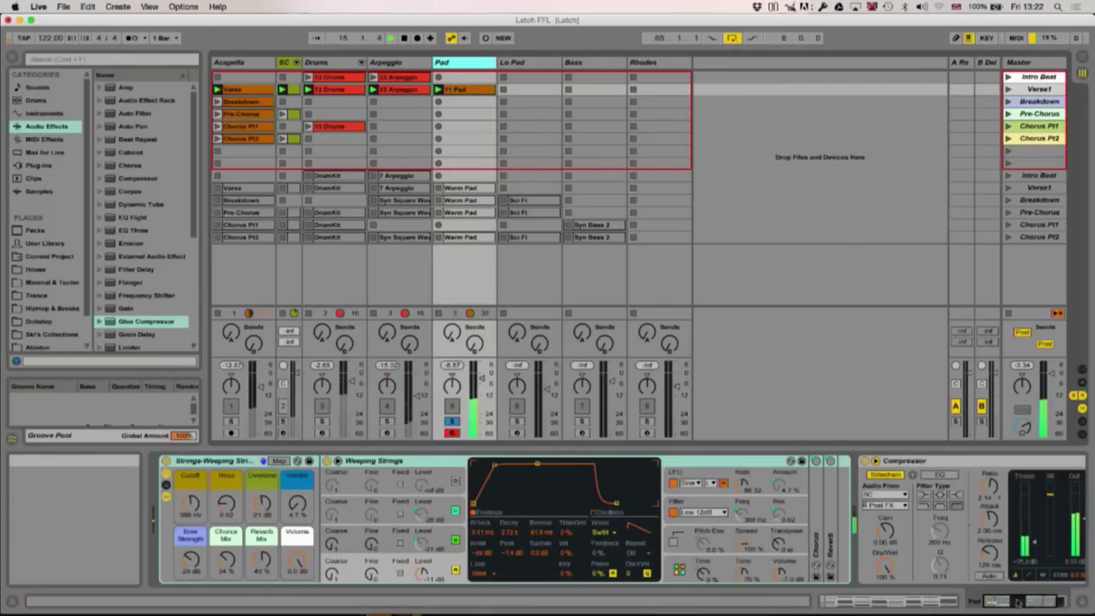
pyautogui.moveTo(1018, 604); pyautogui.dragTo(1027, 603)
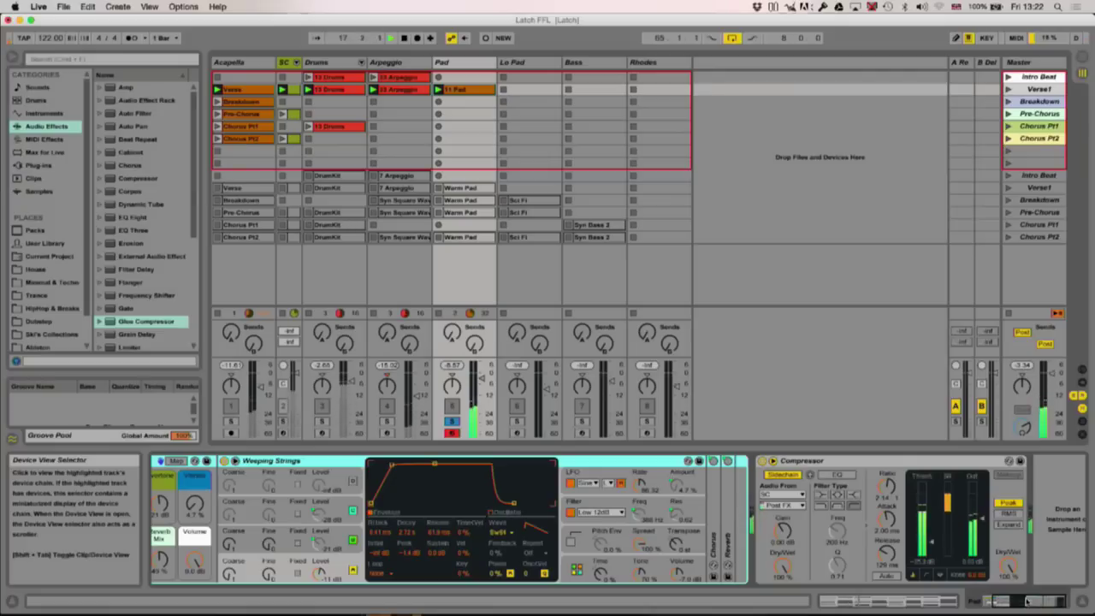
pyautogui.click(453, 421)
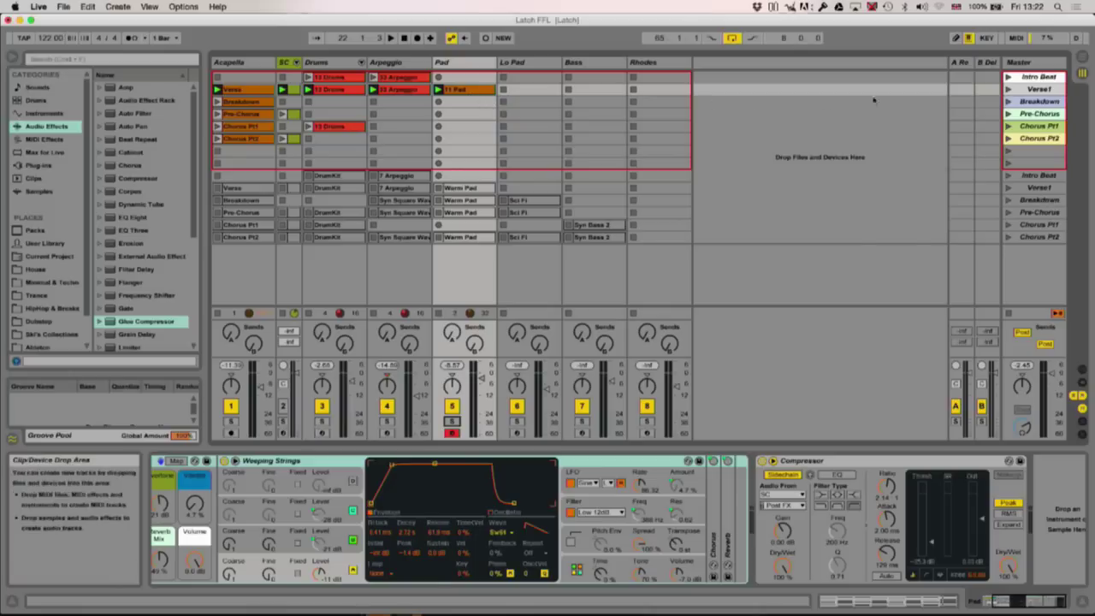
# - Copy 11 Pad into Breakdown, launch that scene, select Arpeggio and open the reference sheets
pyautogui.click(467, 101)
pyautogui.click(467, 90)
pyautogui.moveTo(467, 96); pyautogui.dragTo(468, 101)
pyautogui.click(1007, 101)
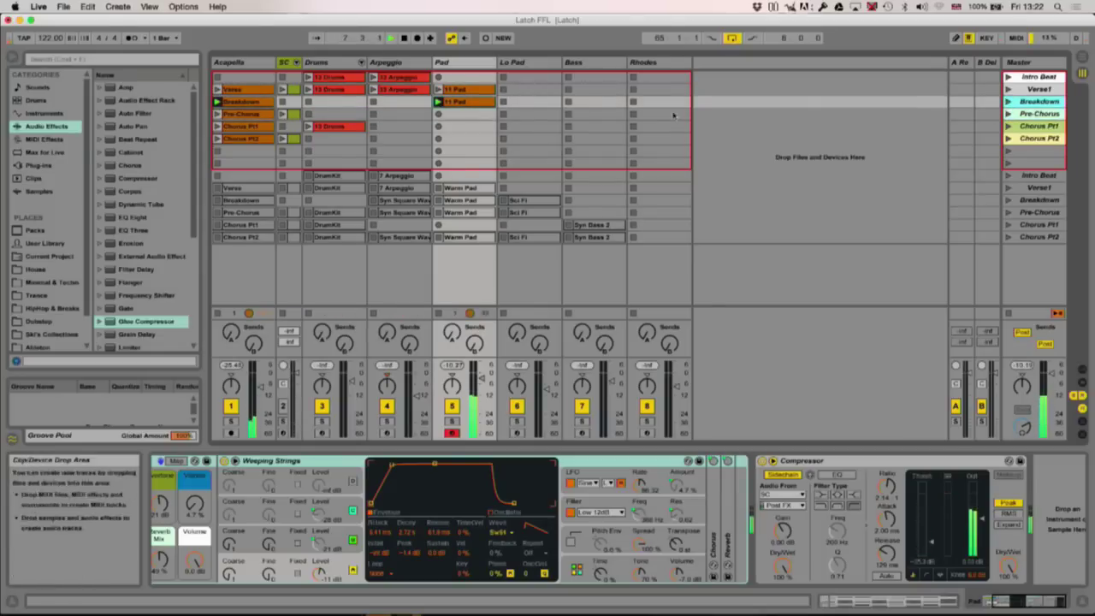
pyautogui.click(403, 63)
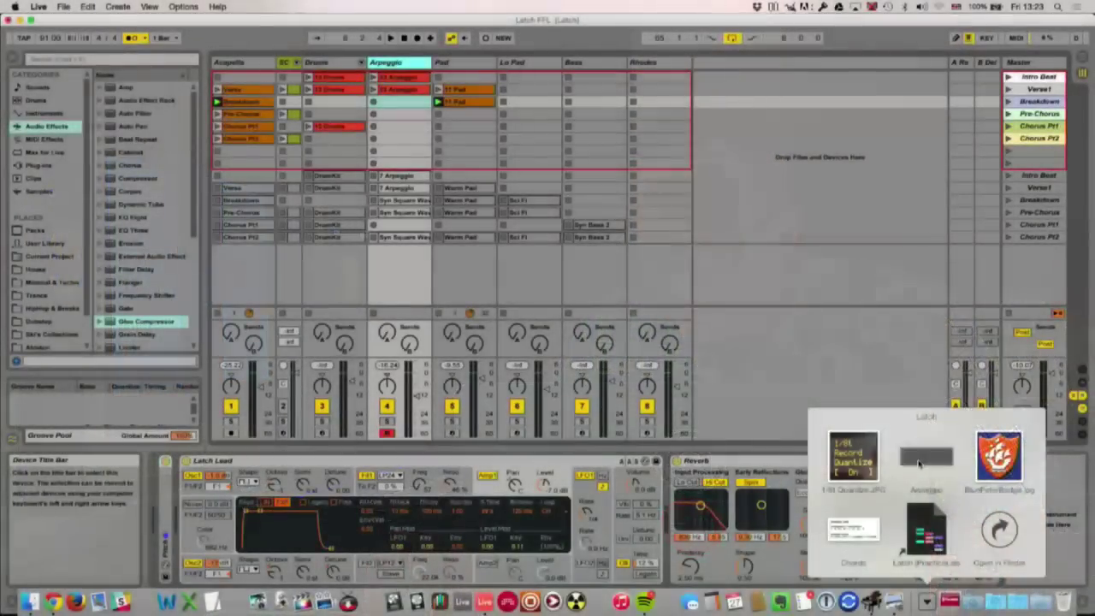
pyautogui.click(924, 528)
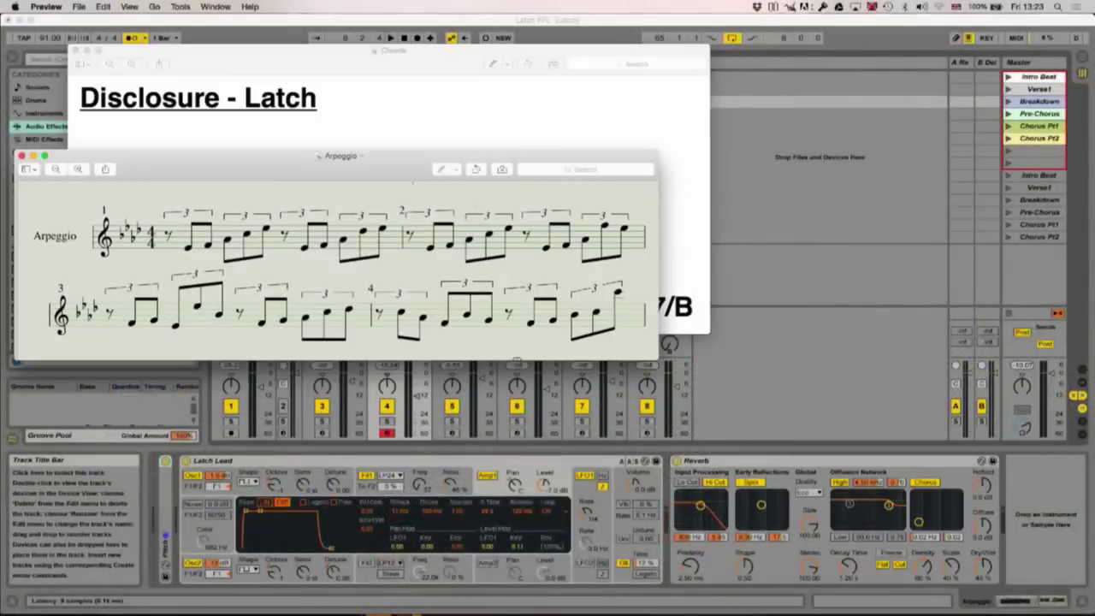
# - Move the Arpeggio score window down and right to reveal the Chords sheet's key signature and chord line
pyautogui.moveTo(279, 172)
pyautogui.mouseDown()
pyautogui.moveTo(382, 253)
pyautogui.moveTo(338, 324)
pyautogui.moveTo(328, 371)
pyautogui.mouseUp()
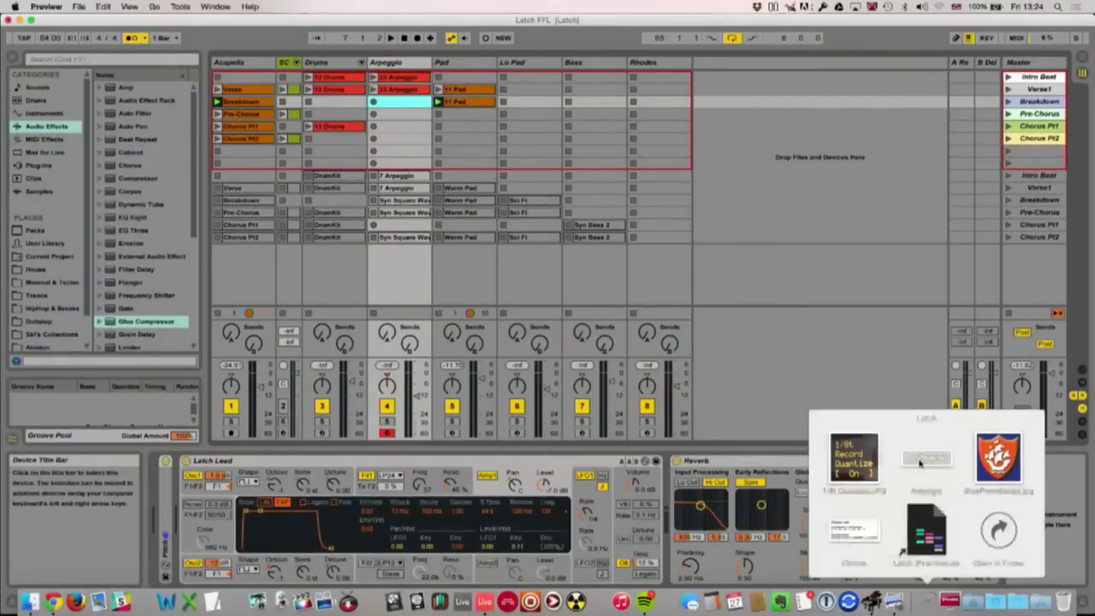
# - Reposition the Arpeggio score window and bring the chord and arpeggio sheets back up for reference
pyautogui.moveTo(414, 356); pyautogui.dragTo(428, 344)
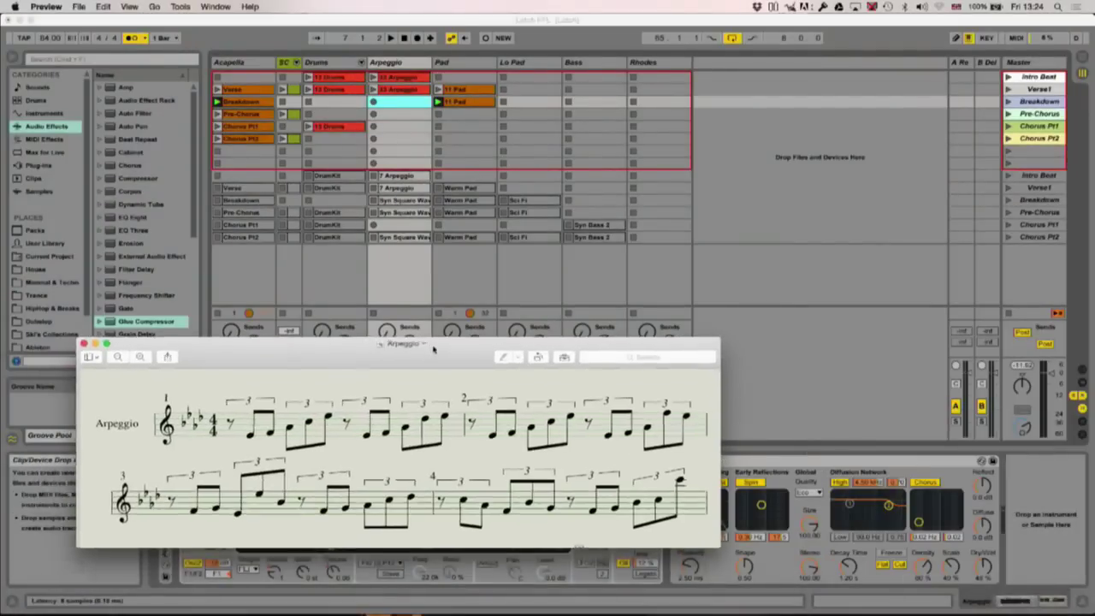
pyautogui.click(423, 17)
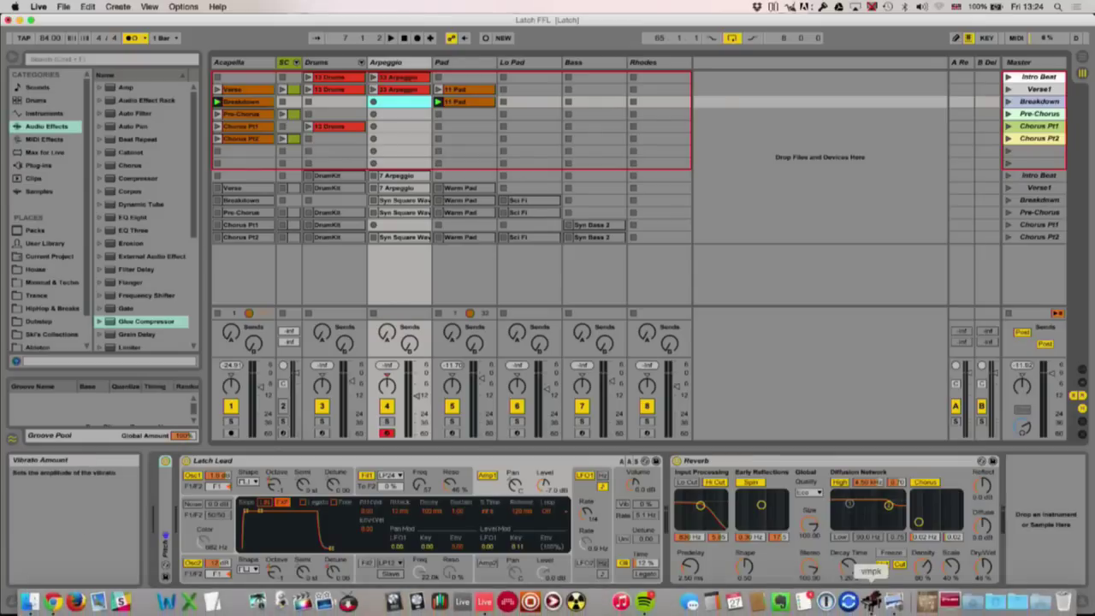
pyautogui.click(893, 601)
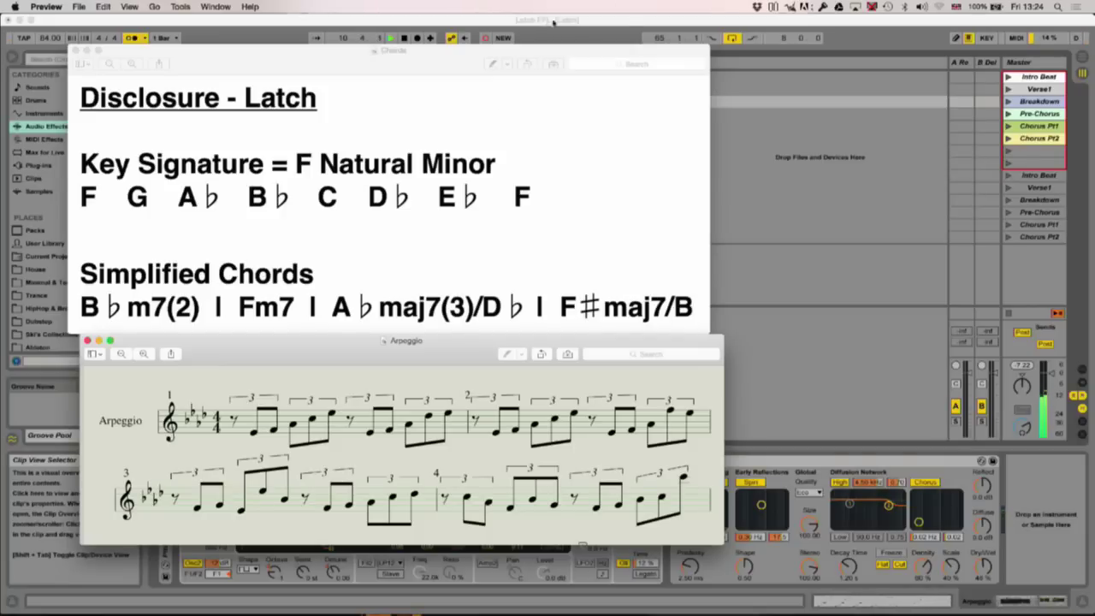
# - Back in Live, delete the old Breakdown arpeggio clip and record a new arpeggio take
pyautogui.press('super+Tab')
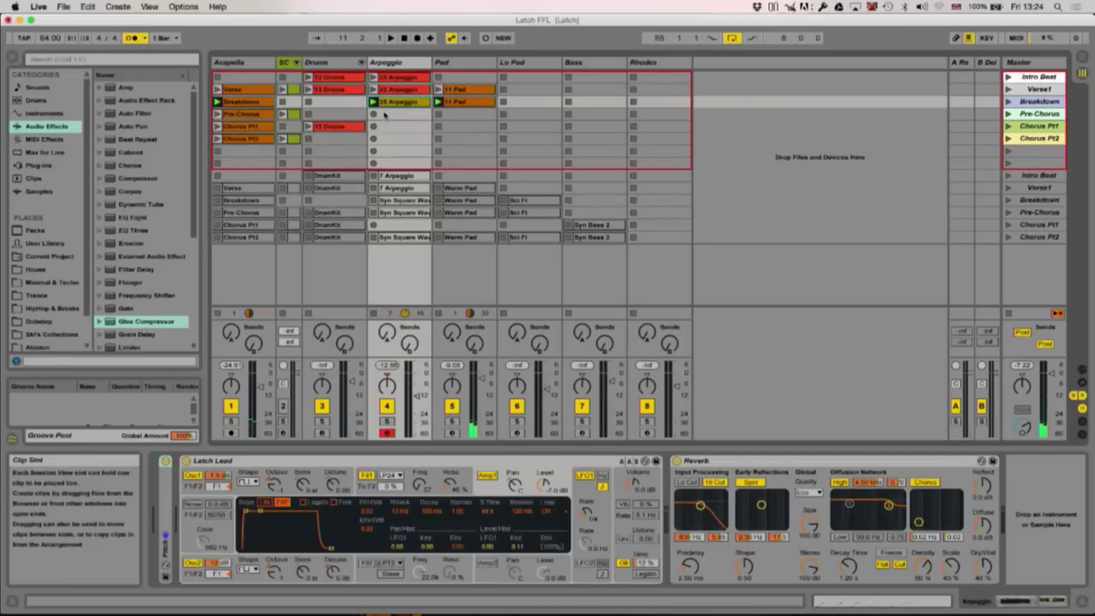
pyautogui.press('Delete')
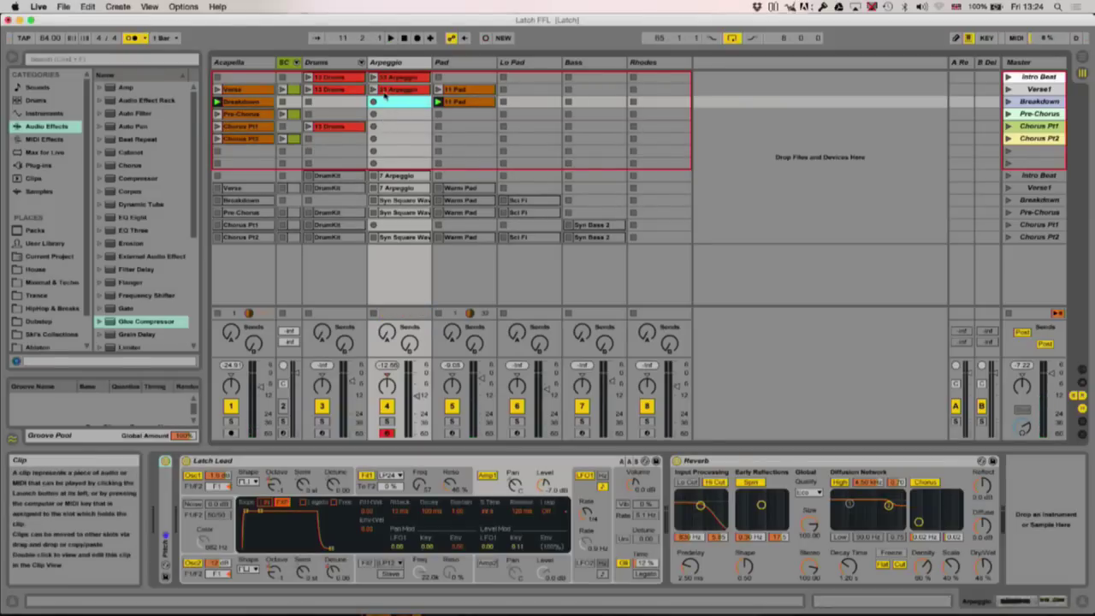
pyautogui.press('Return')
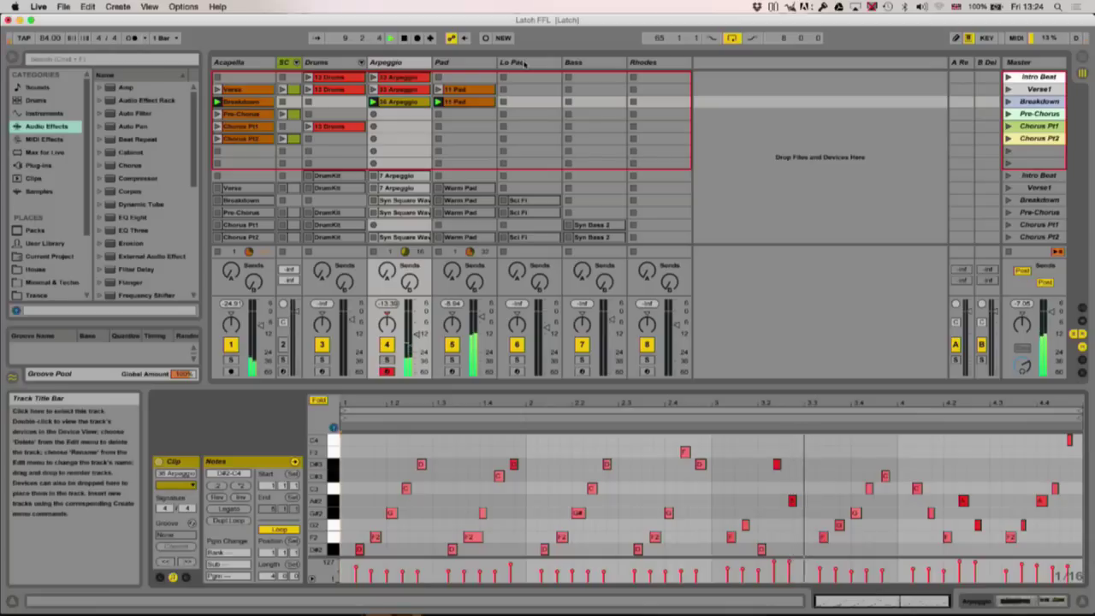
# - Select and arm the Lo Pad track, then bring the chord and arpeggio sheets forward
pyautogui.click(525, 63)
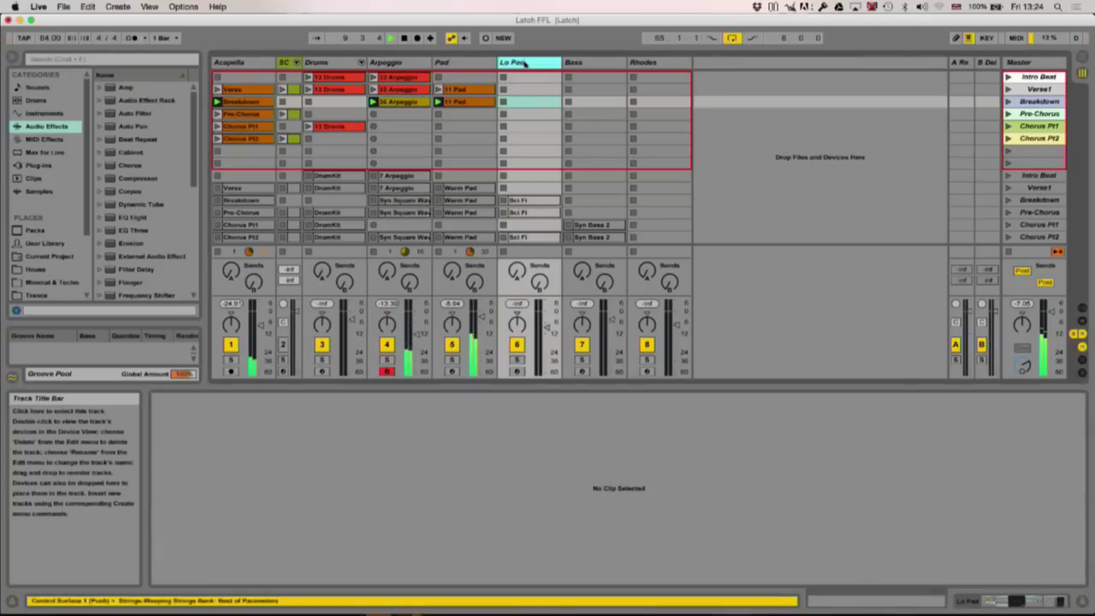
pyautogui.click(517, 370)
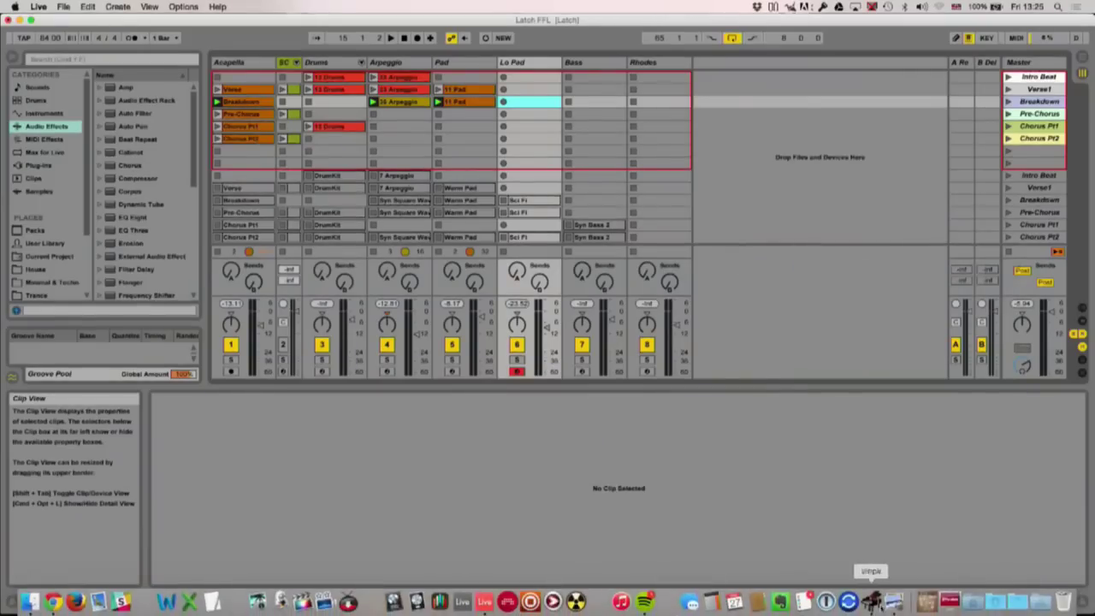
pyautogui.click(893, 602)
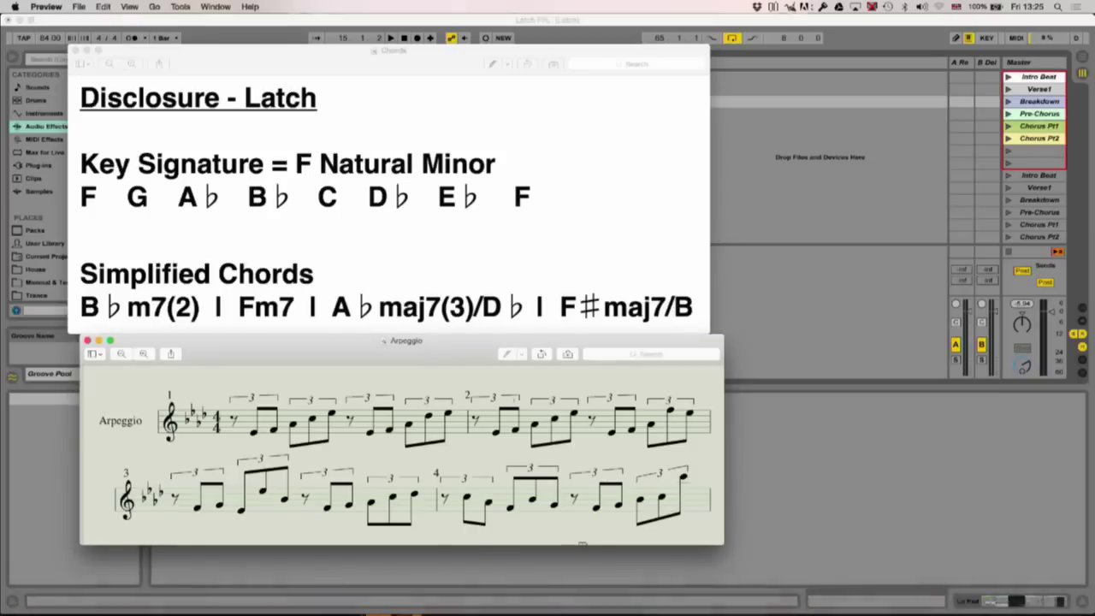
# - Launch the Virtual MIDI Piano Keyboard (vmpk) from the Dock to play the Lo Pad chords
pyautogui.click(870, 602)
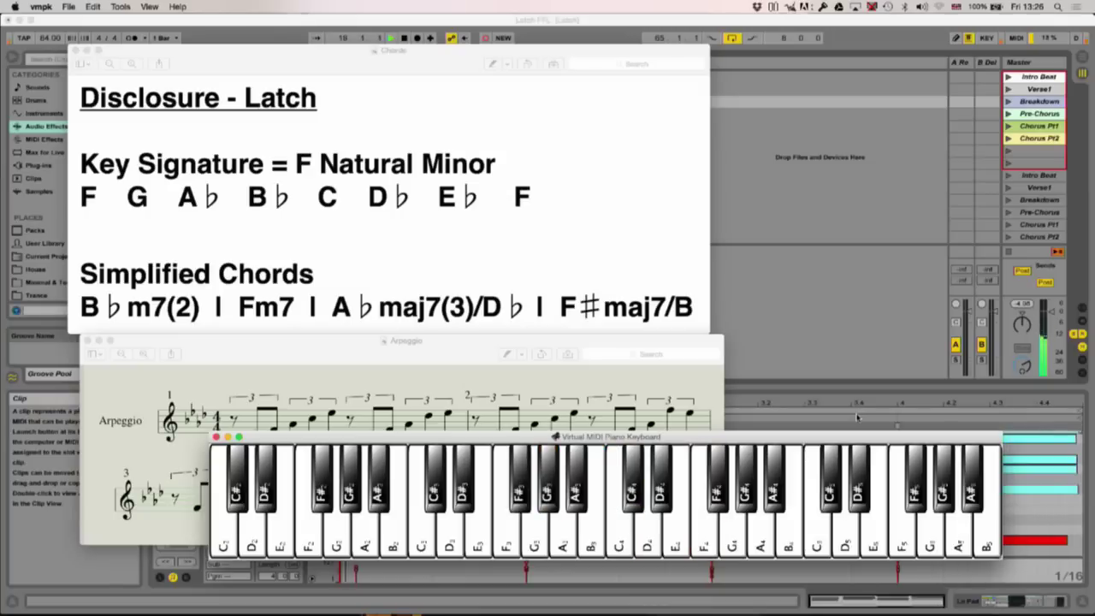
# - Shift the Lo Pad's first-bar chord to beat 1, then copy the Arpeggio, Pad and Lo Pad Breakdown clips into Pre-Chorus
pyautogui.click(874, 166)
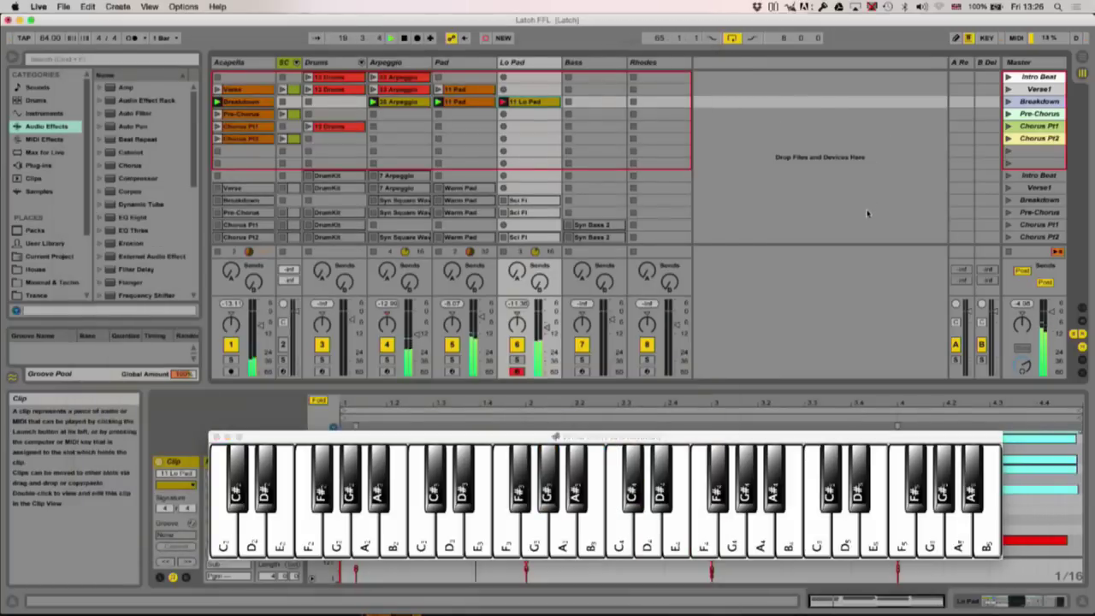
pyautogui.click(713, 441)
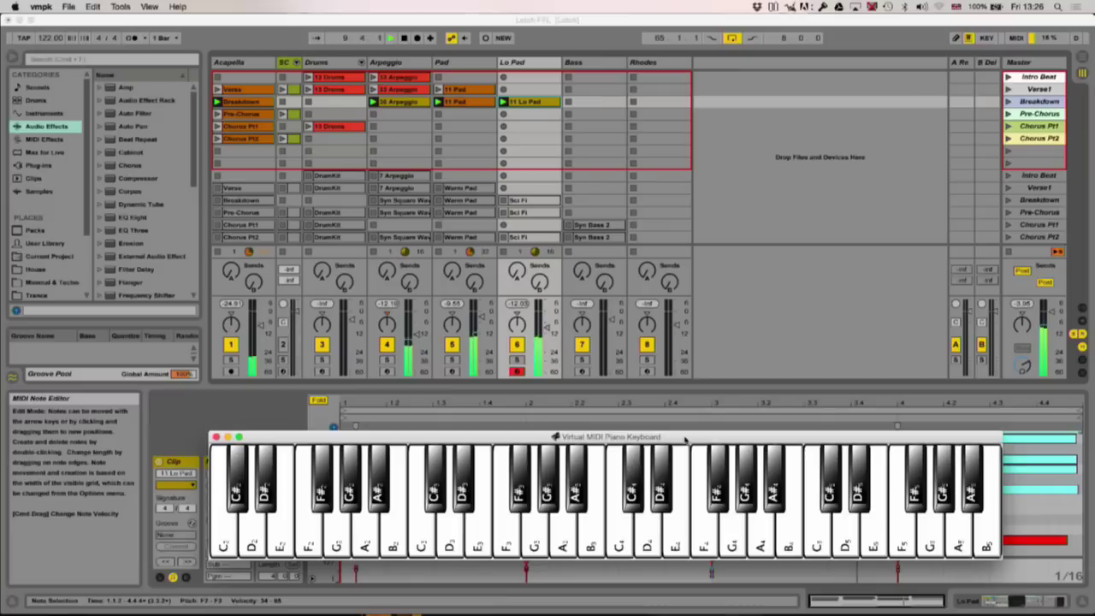
pyautogui.click(685, 425)
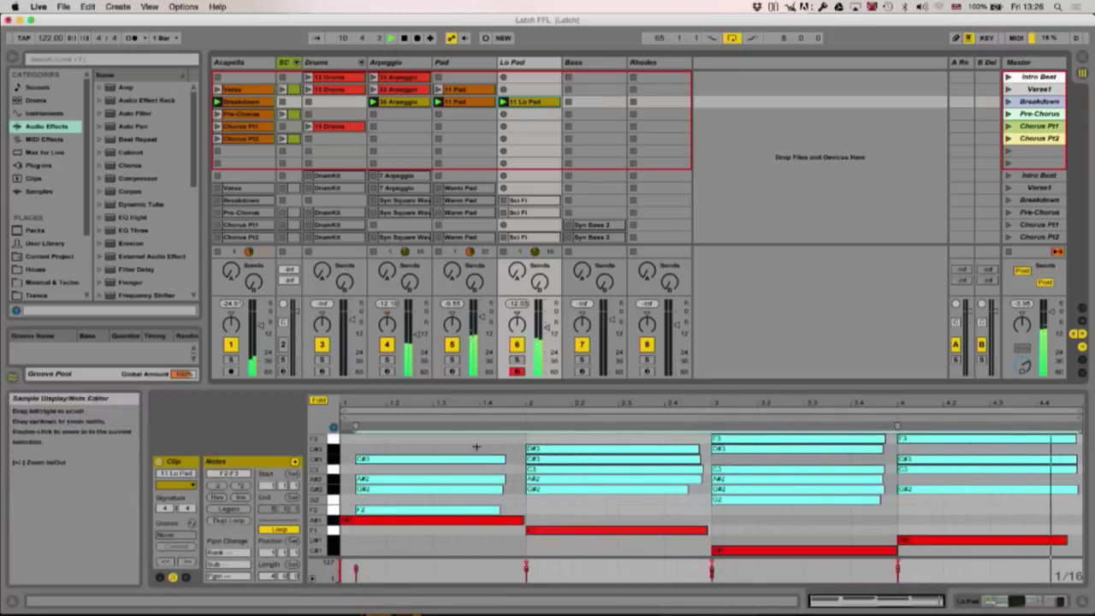
pyautogui.click(432, 440)
pyautogui.moveTo(400, 440); pyautogui.dragTo(419, 515)
pyautogui.moveTo(412, 462); pyautogui.dragTo(398, 467)
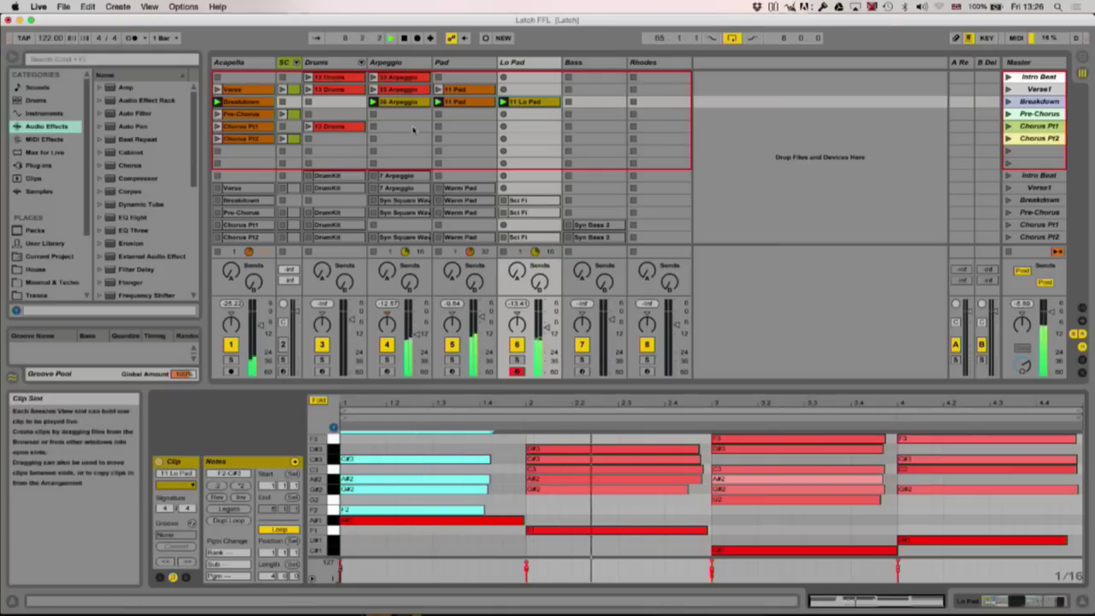
pyautogui.keyDown('shift'); pyautogui.click(407, 102); pyautogui.keyUp('shift')
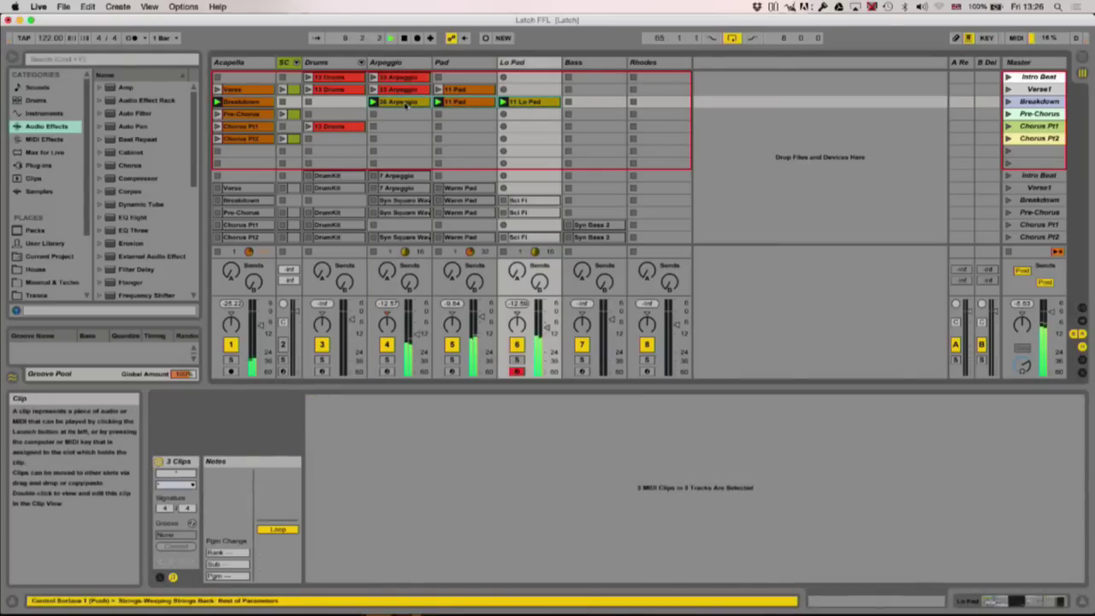
pyautogui.moveTo(407, 104); pyautogui.dragTo(406, 119)
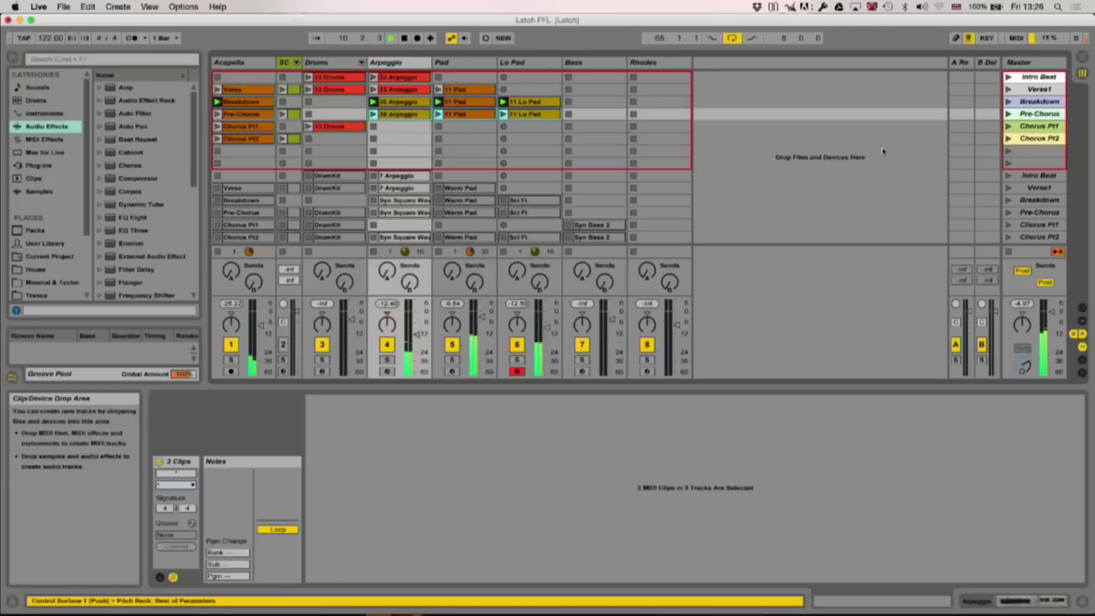
# - Copy the 13 Drums clip from the Verse row into the Drums track's Pre-Chorus slot
pyautogui.click(334, 93)
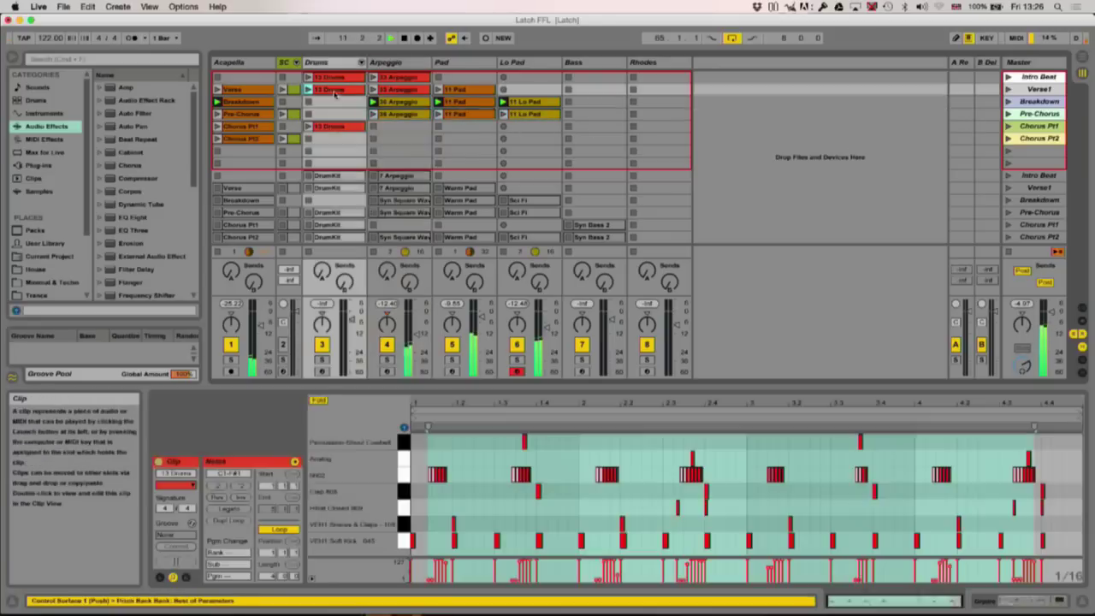
pyautogui.moveTo(338, 92); pyautogui.dragTo(338, 114)
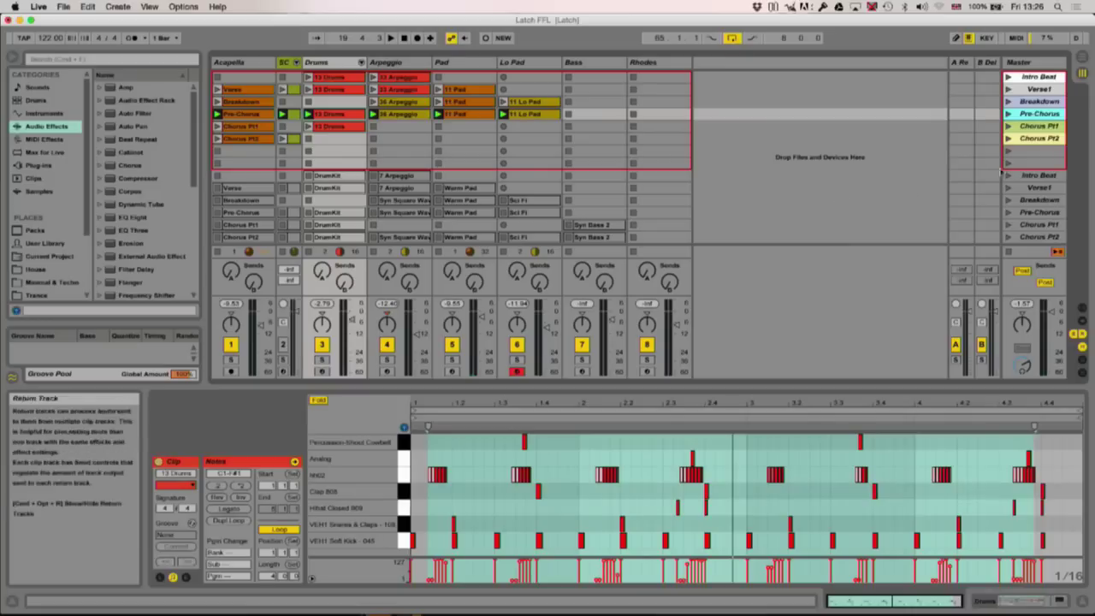
# - Launch the Chorus Pt1 scene, arm the Bass track and show its bass synth in Device View
pyautogui.click(1008, 127)
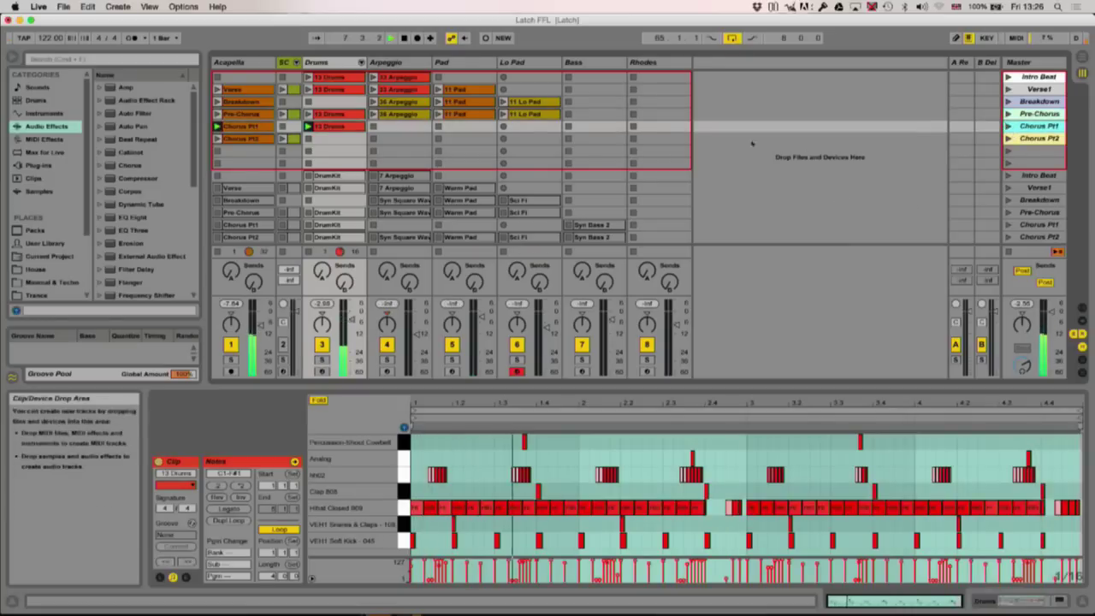
pyautogui.click(578, 63)
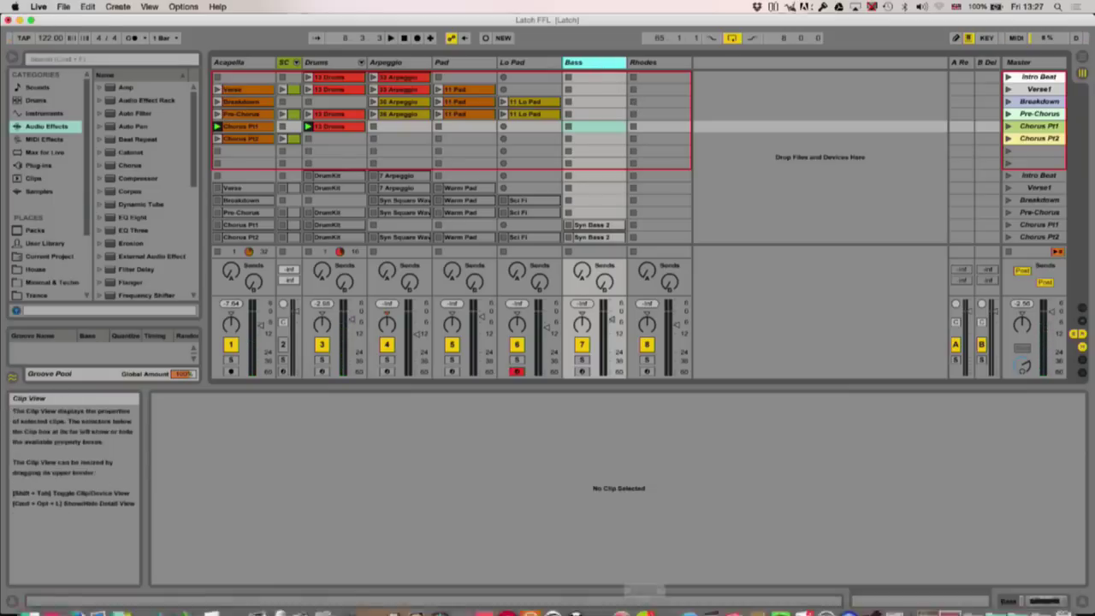
pyautogui.moveTo(826, 602)
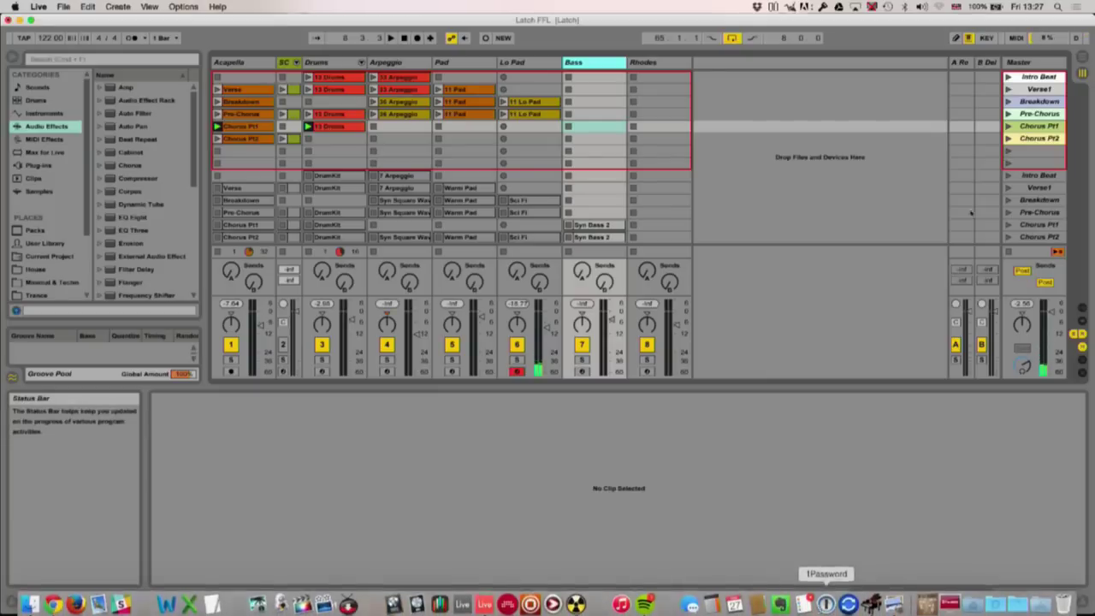
pyautogui.click(582, 371)
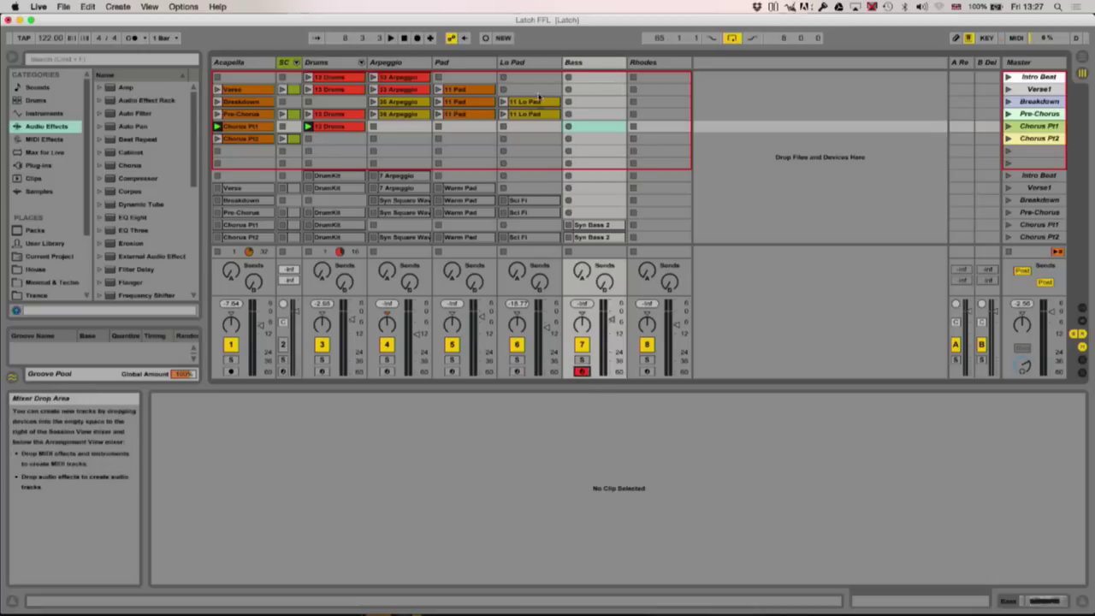
pyautogui.click(596, 62)
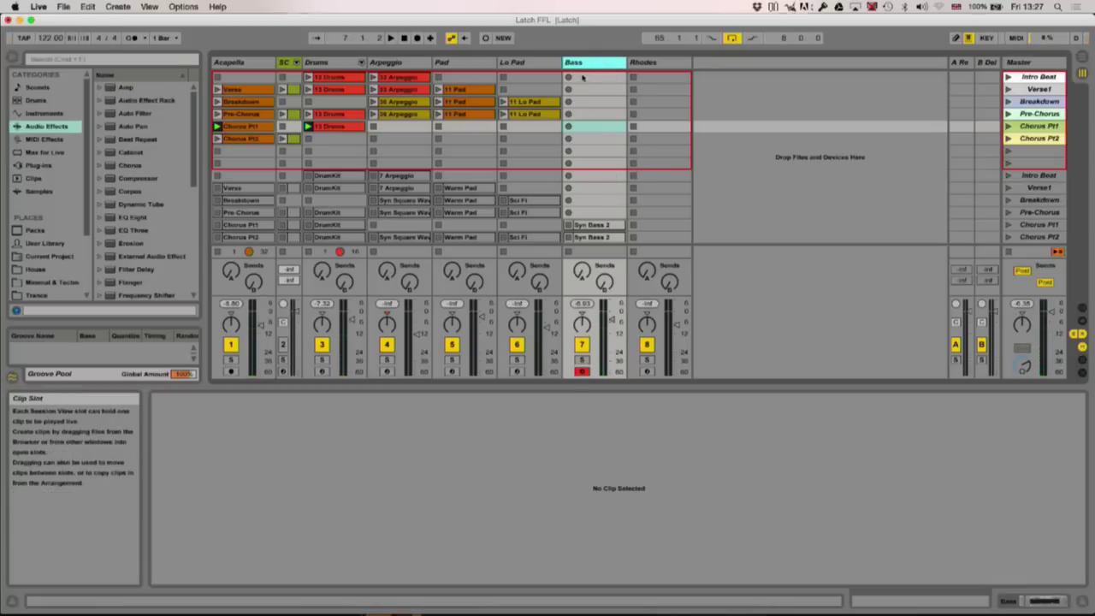
pyautogui.hotkey('shift', 'Tab')
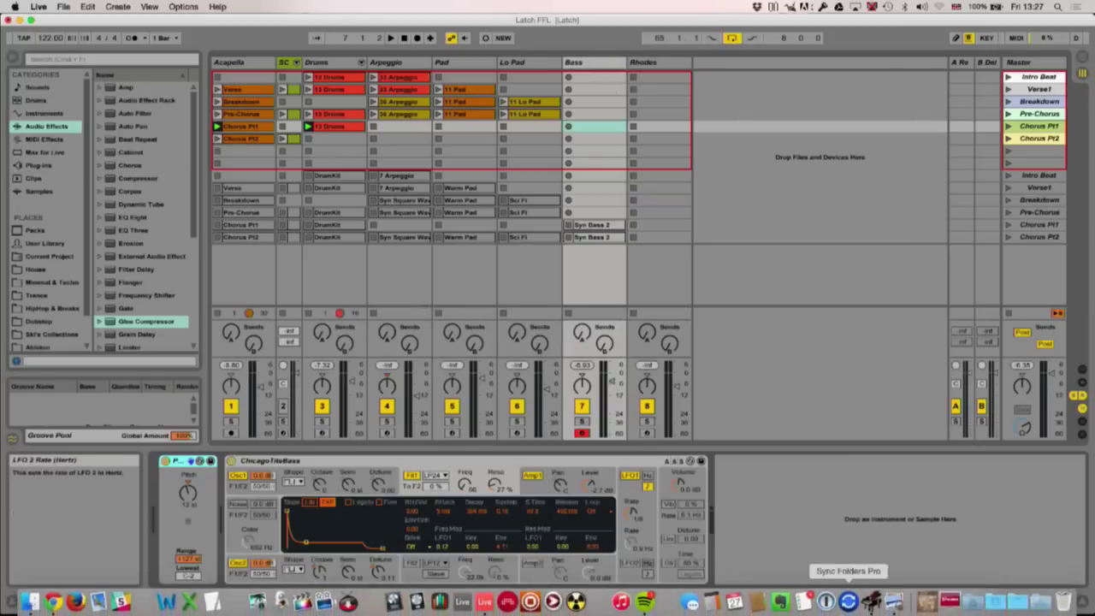
# - Raise the vmpk window and play A#, F, high F, D#, C and C# on the bass synth
pyautogui.click(871, 602)
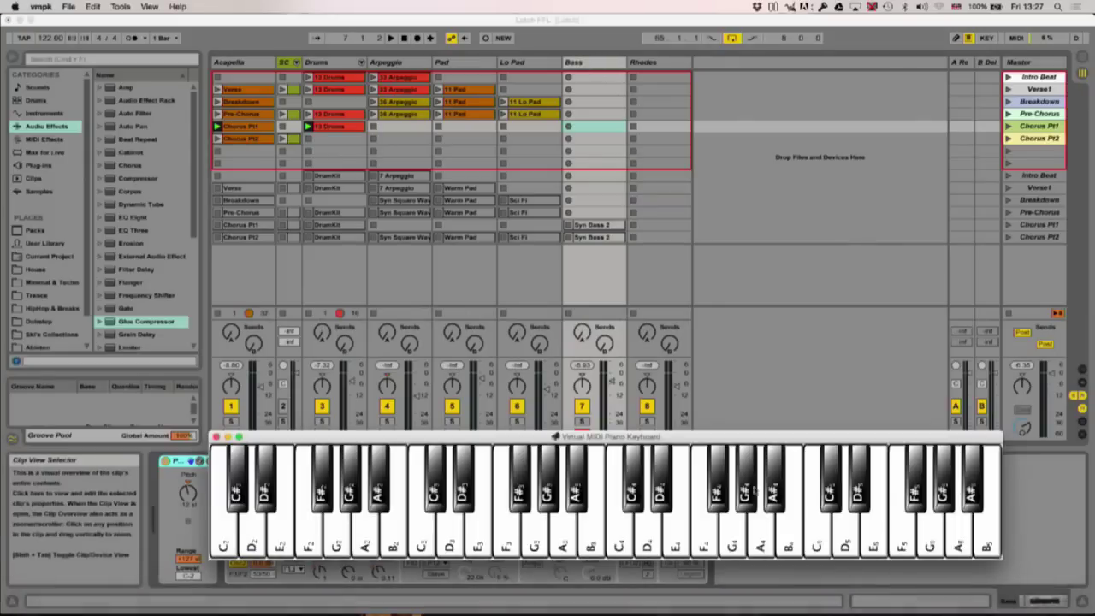
pyautogui.moveTo(750, 437); pyautogui.dragTo(762, 398)
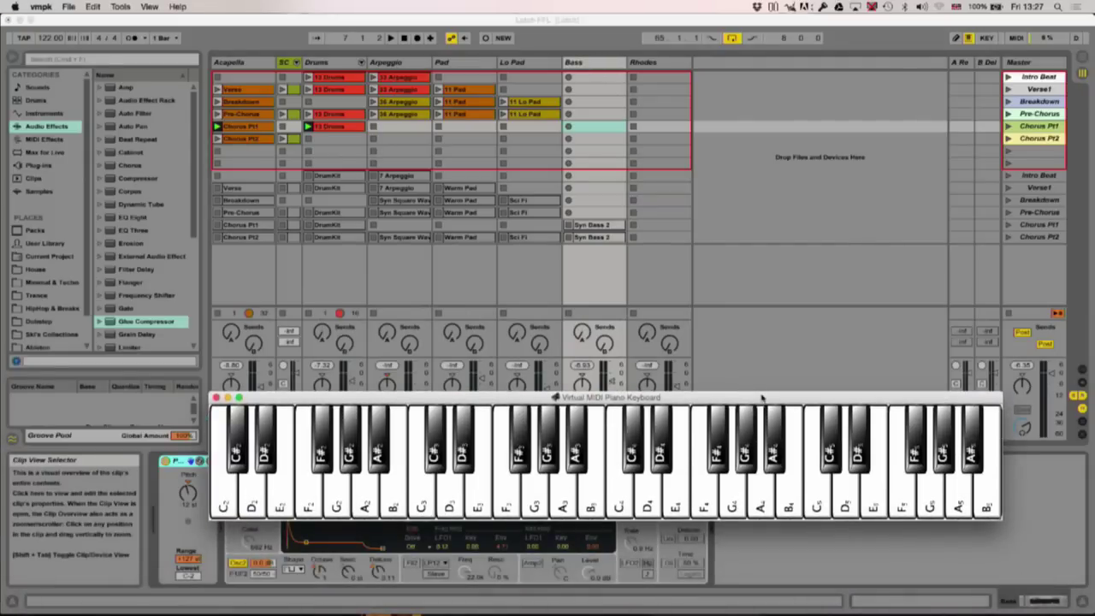
pyautogui.press('j')
pyautogui.press('j')
pyautogui.press('j')
pyautogui.press('v')
pyautogui.press('r')
pyautogui.press('d')
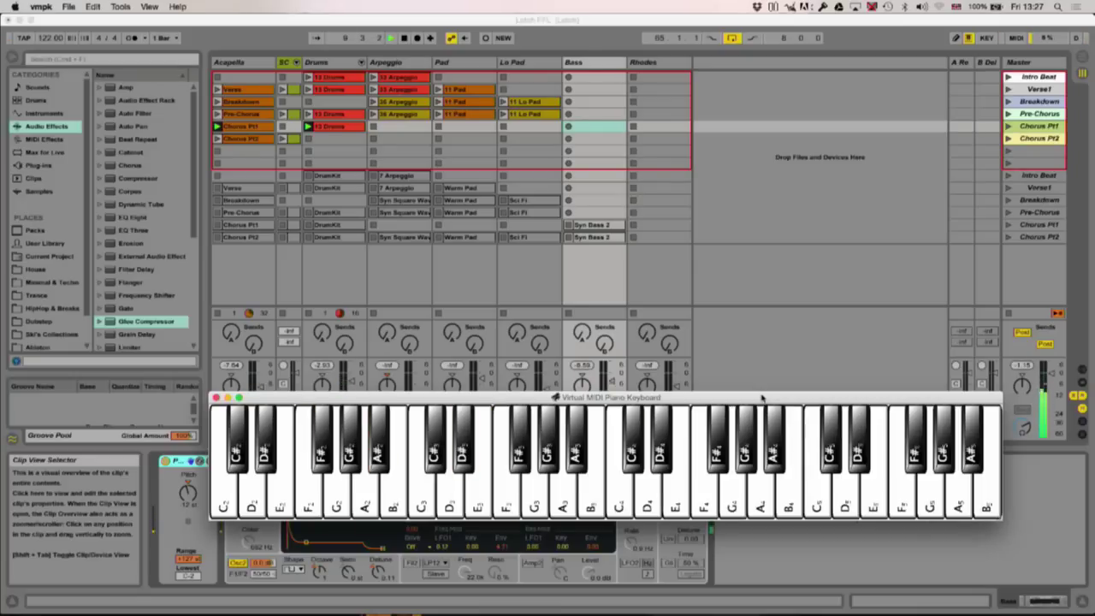
pyautogui.press('z')
pyautogui.press('s')
# - Replay D#, C and C#, then select the Syn Bass 2 clip in Live
pyautogui.press('d')
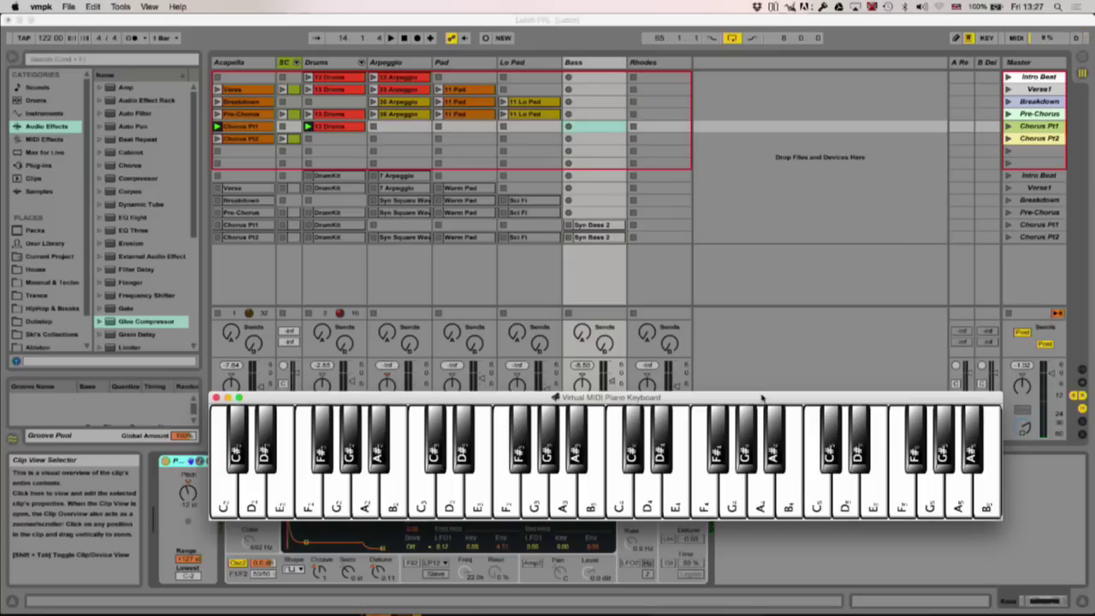
pyautogui.press('z')
pyautogui.press('s')
pyautogui.click(588, 225)
pyautogui.click(590, 224)
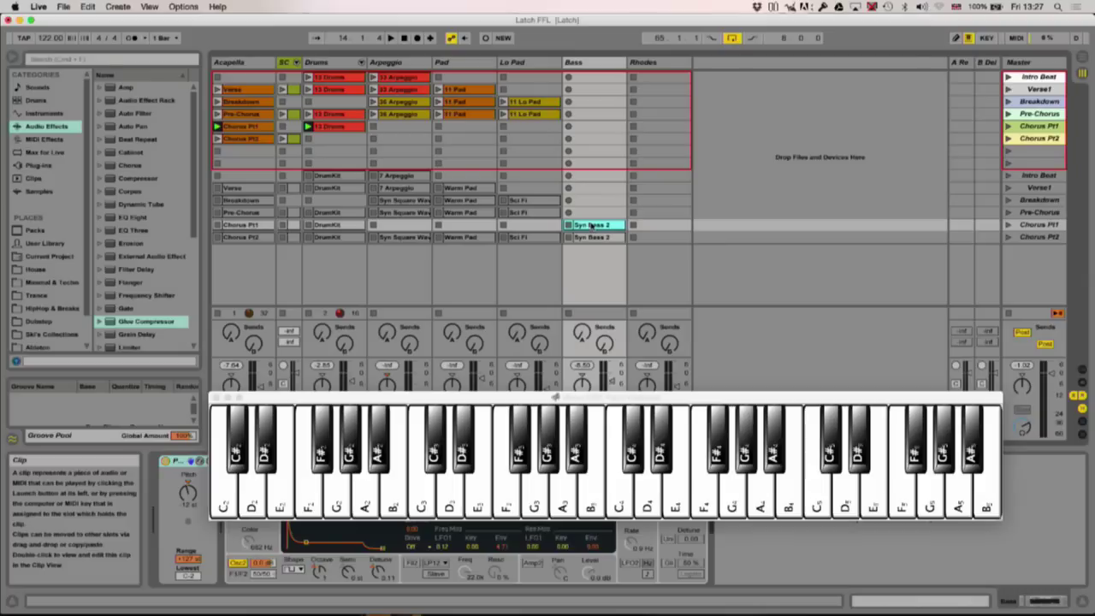
# - View BluePeterBadge.jpg from the Dock's reference folder, then close it and the Arpeggio sheet music
pyautogui.moveTo(975, 609)
pyautogui.click(926, 601)
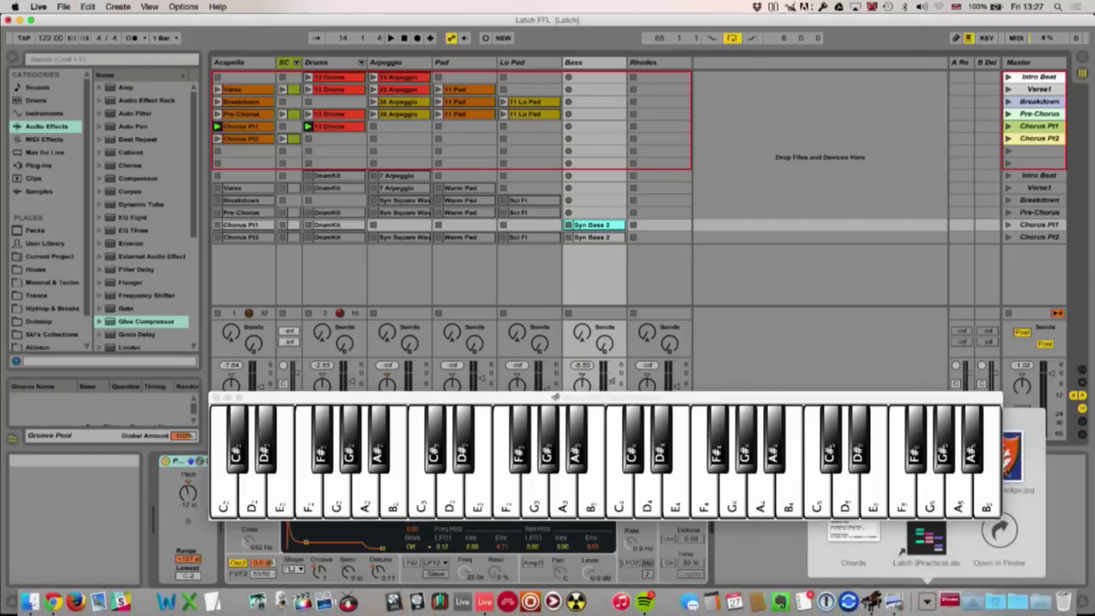
pyautogui.click(1007, 459)
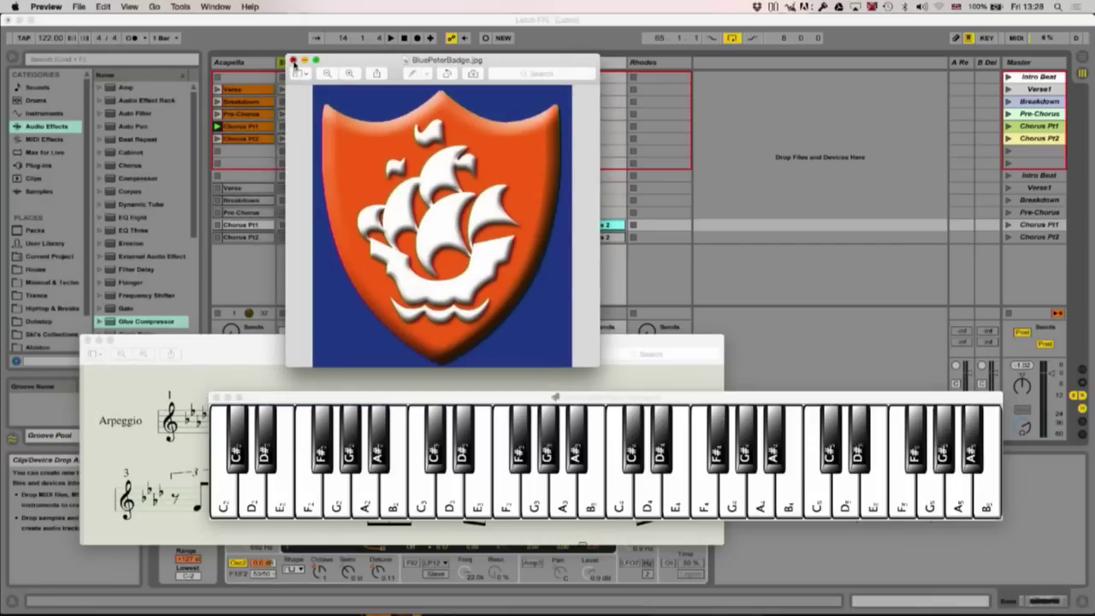
pyautogui.click(293, 61)
pyautogui.press('super+w')
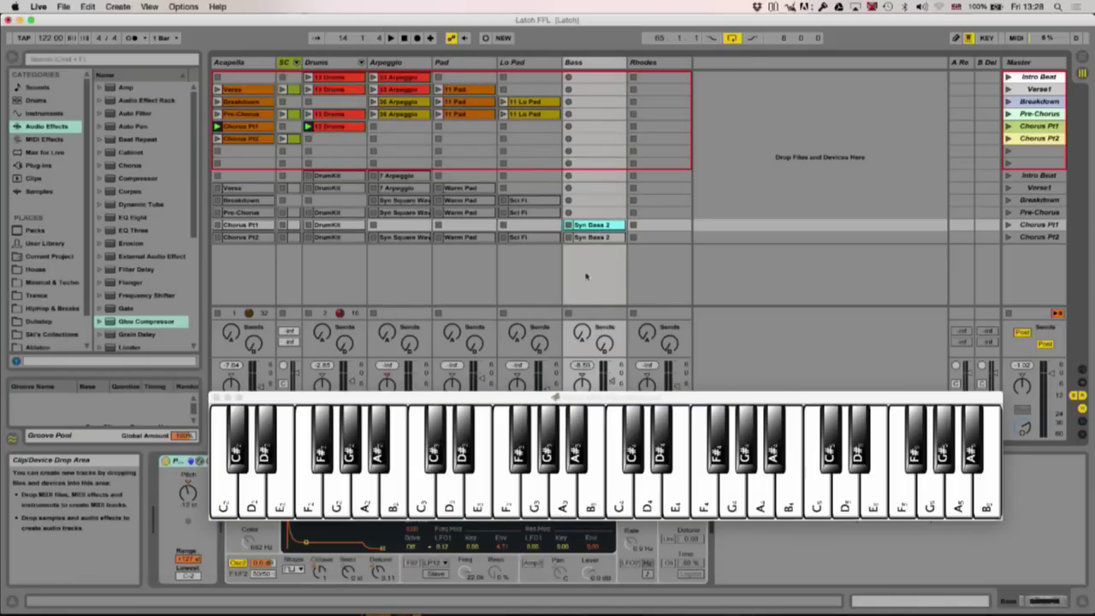
# - Copy Syn Bass 2 into the Bass track's Chorus Pt1 slot and play the Chorus Pt1 scene
pyautogui.moveTo(591, 226); pyautogui.dragTo(587, 129)
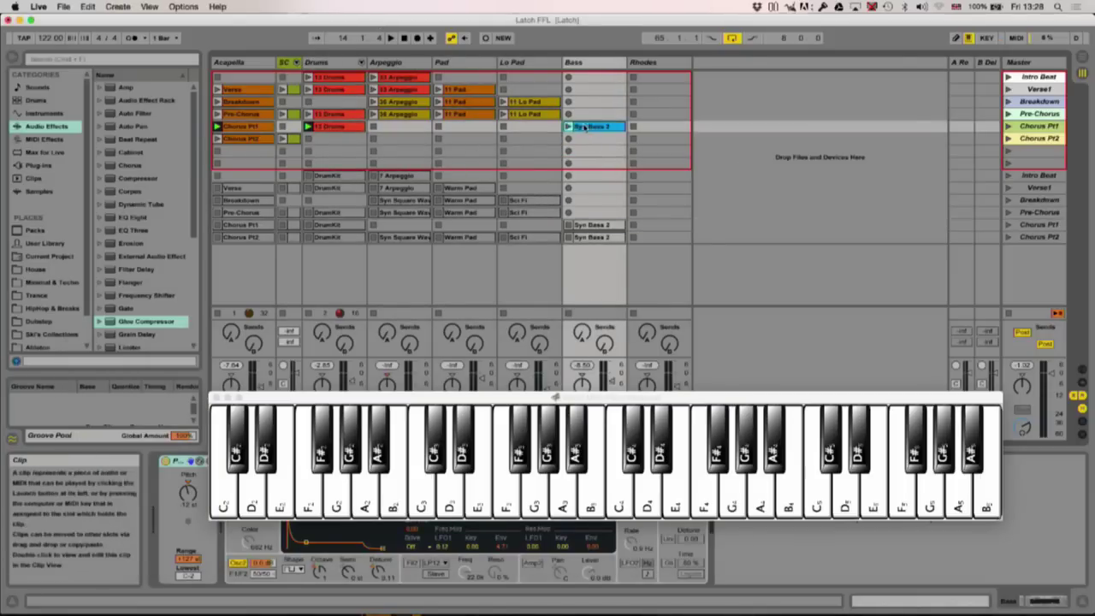
pyautogui.click(1007, 126)
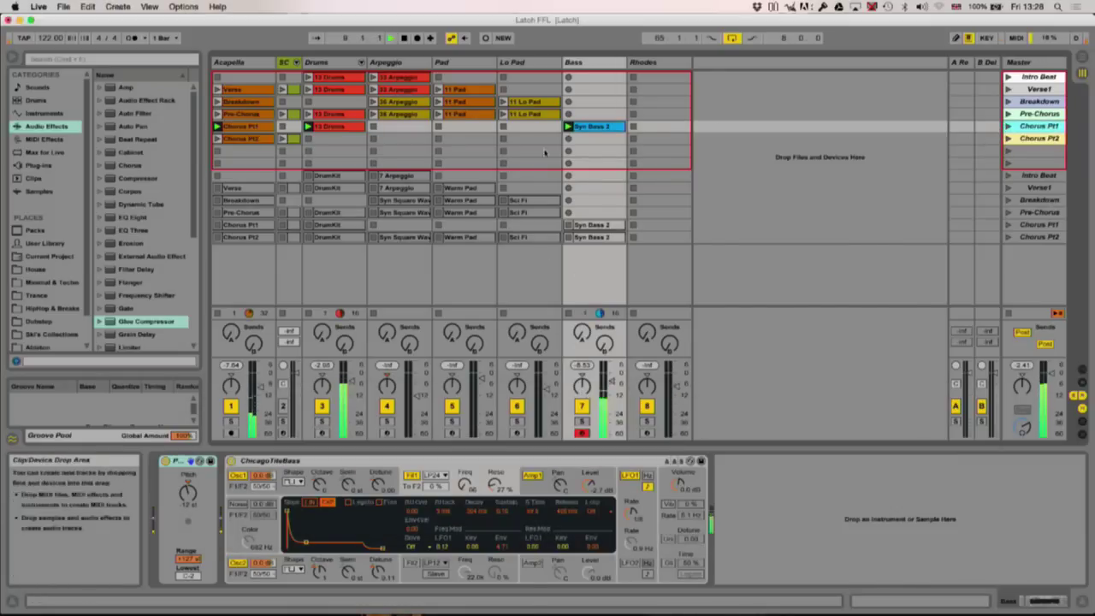
pyautogui.click(597, 131)
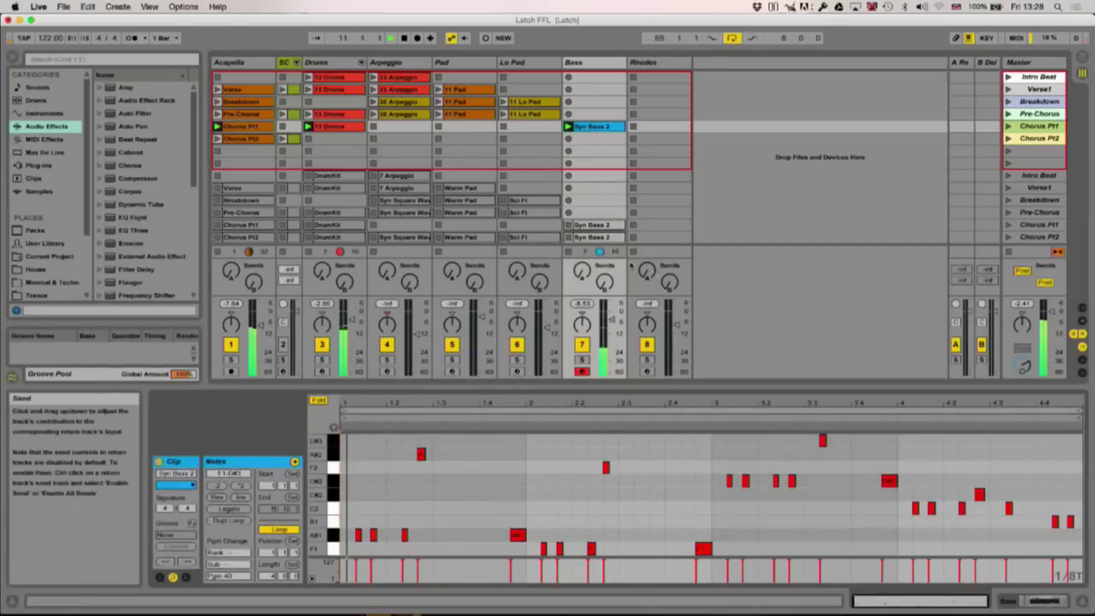
# - Duplicate the drum clip into Chorus Pt2 and copy the Pre-Chorus Arpeggio, Pad and Lo Pad clips there
pyautogui.click(333, 129)
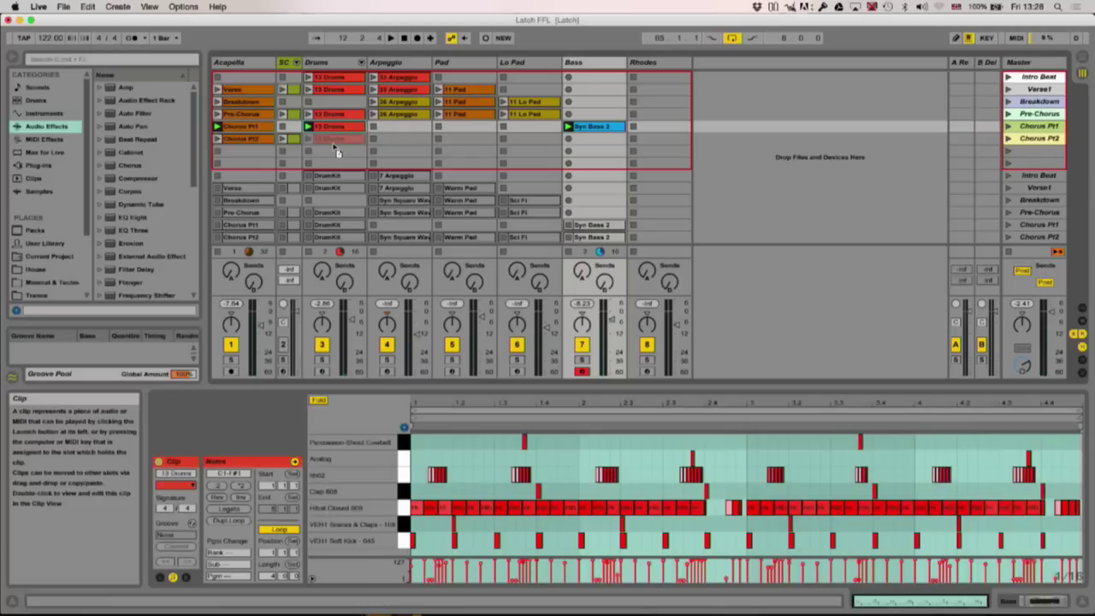
pyautogui.press('super+d')
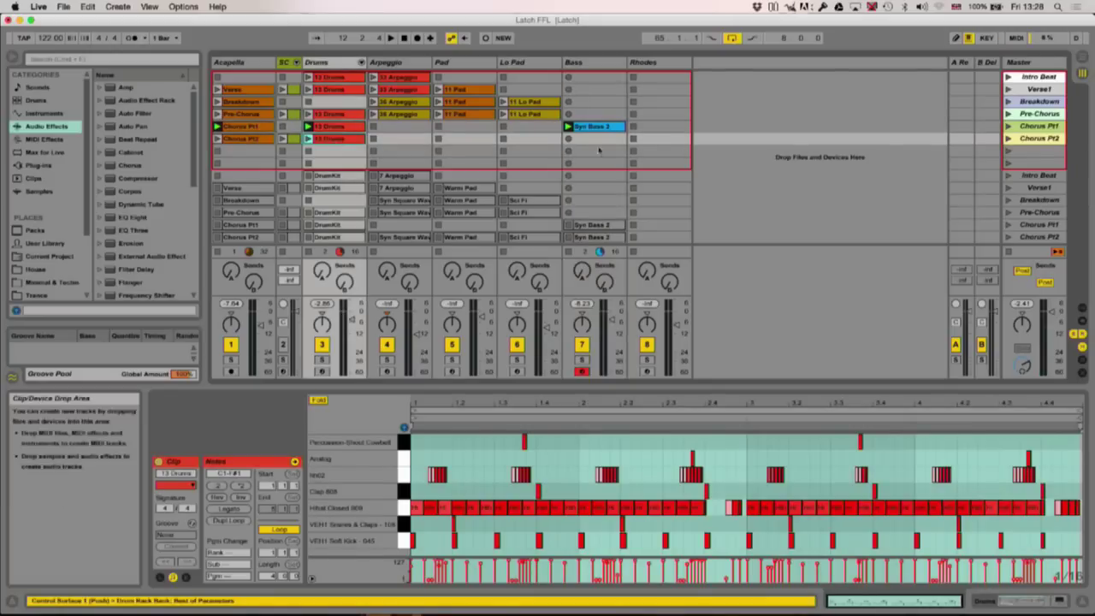
pyautogui.press('Right')
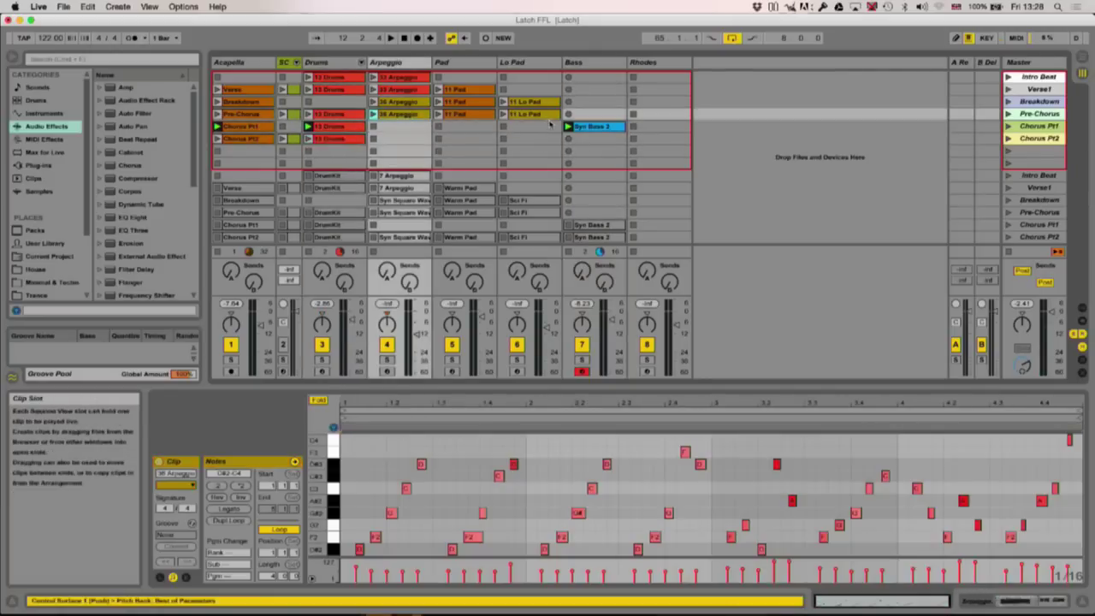
pyautogui.keyDown('shift'); pyautogui.click(536, 115); pyautogui.keyUp('shift')
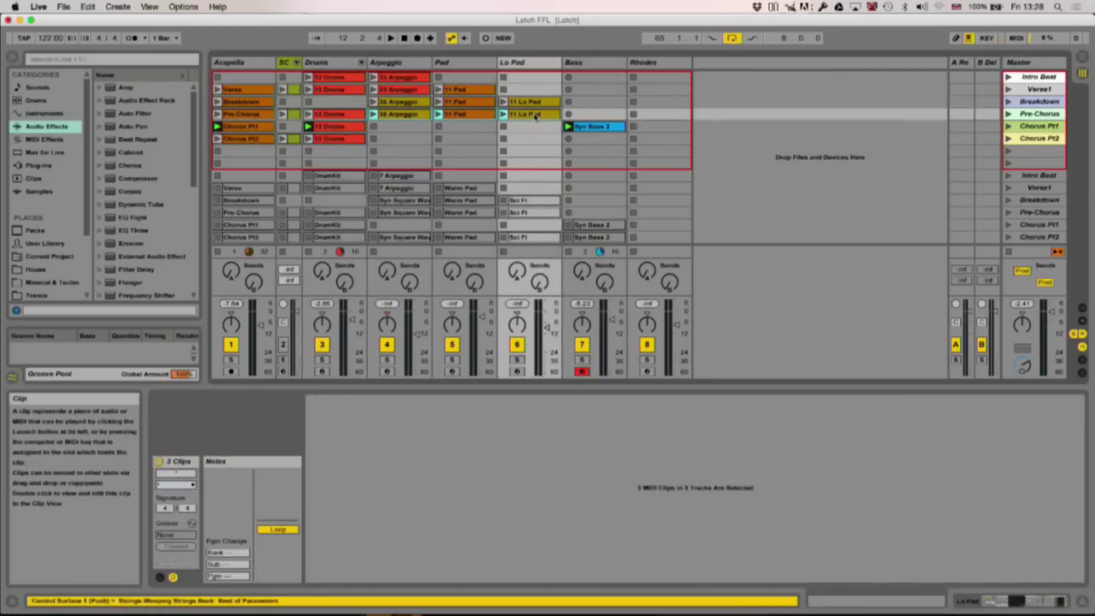
pyautogui.moveTo(536, 116); pyautogui.dragTo(602, 142)
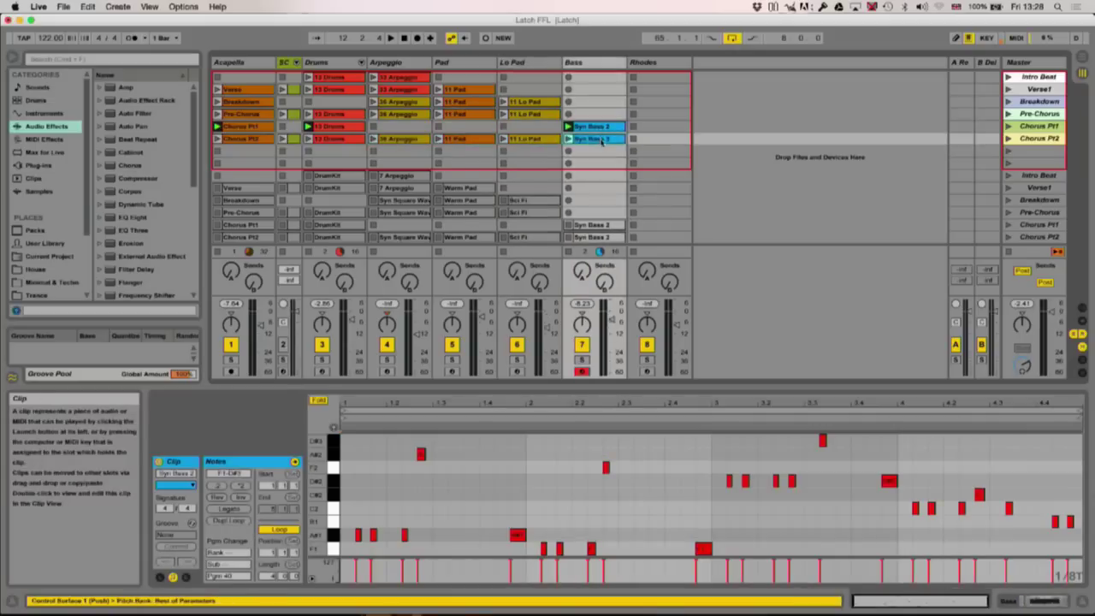
# - Launch the Chorus Pt2 scene and display the Arpeggio track's Latch Lead synth and Reverb devices
pyautogui.click(1008, 138)
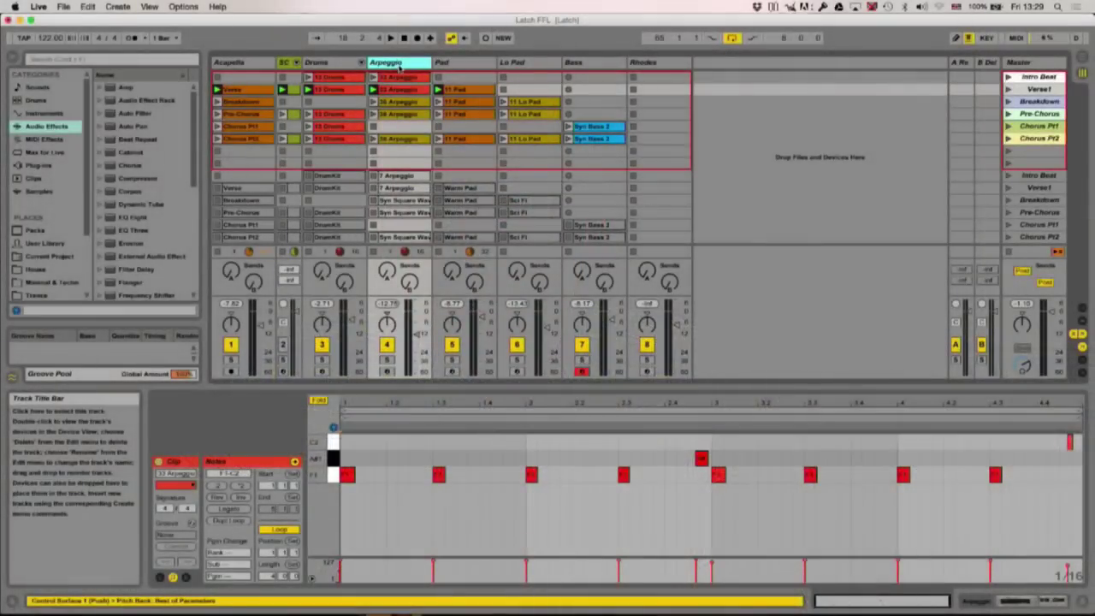
pyautogui.doubleClick(399, 69)
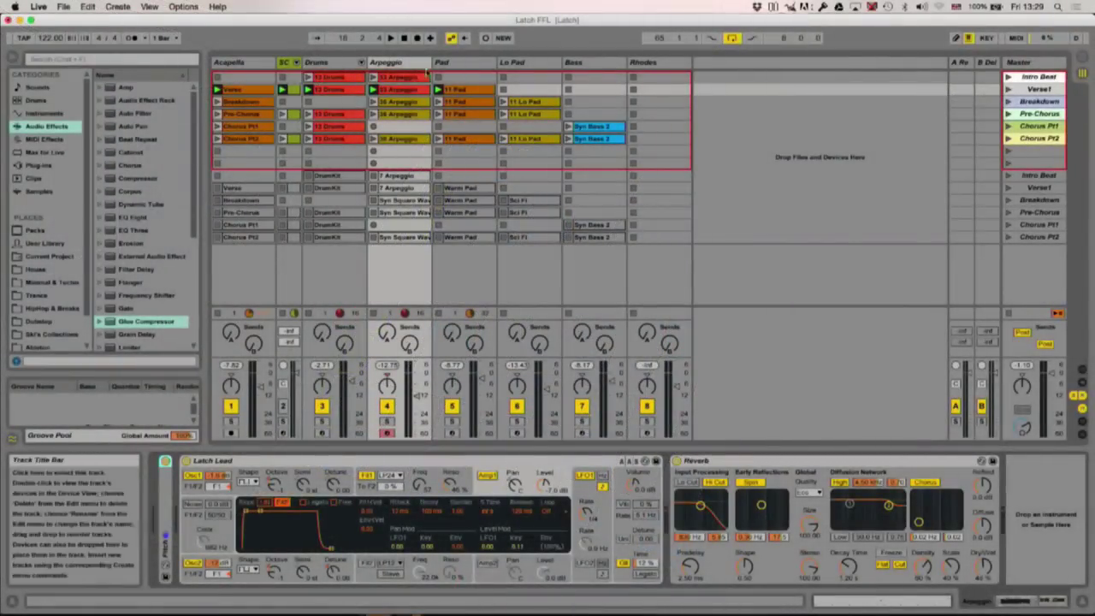
# - Insert a new MIDI track after Arpeggio and load the Analog instrument onto it as '5 Analog'
pyautogui.click(394, 64)
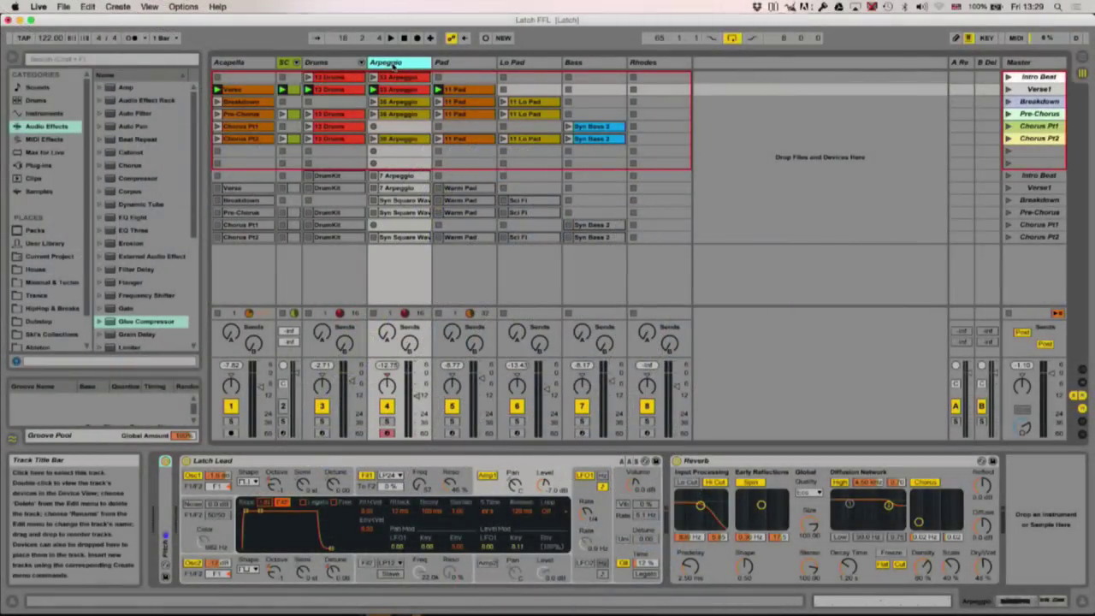
pyautogui.press('super+shift+t')
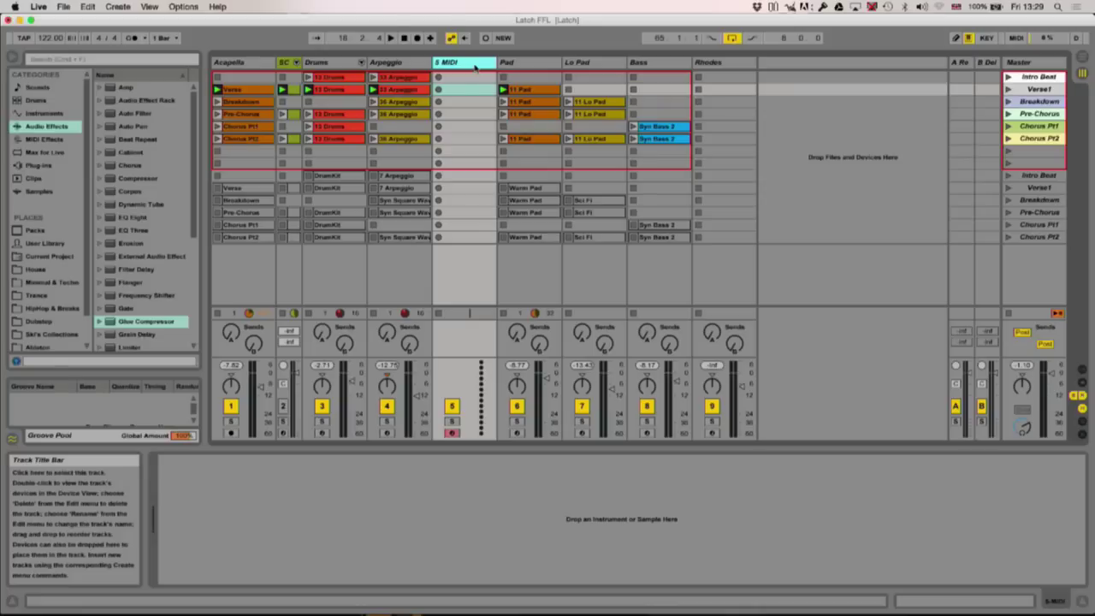
pyautogui.click(57, 117)
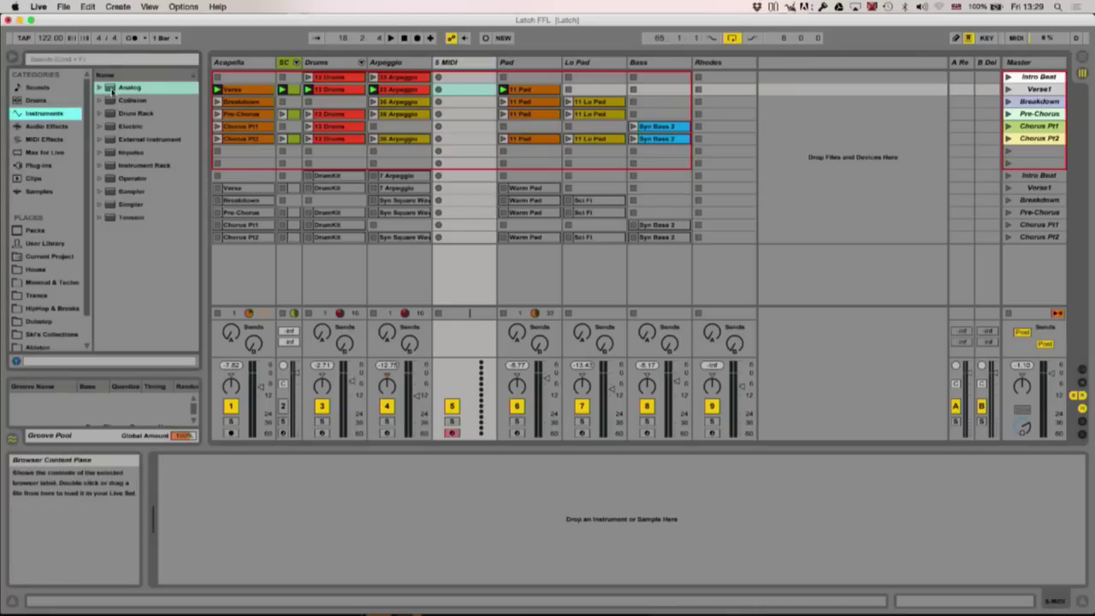
pyautogui.click(112, 89)
pyautogui.moveTo(464, 163); pyautogui.dragTo(466, 165)
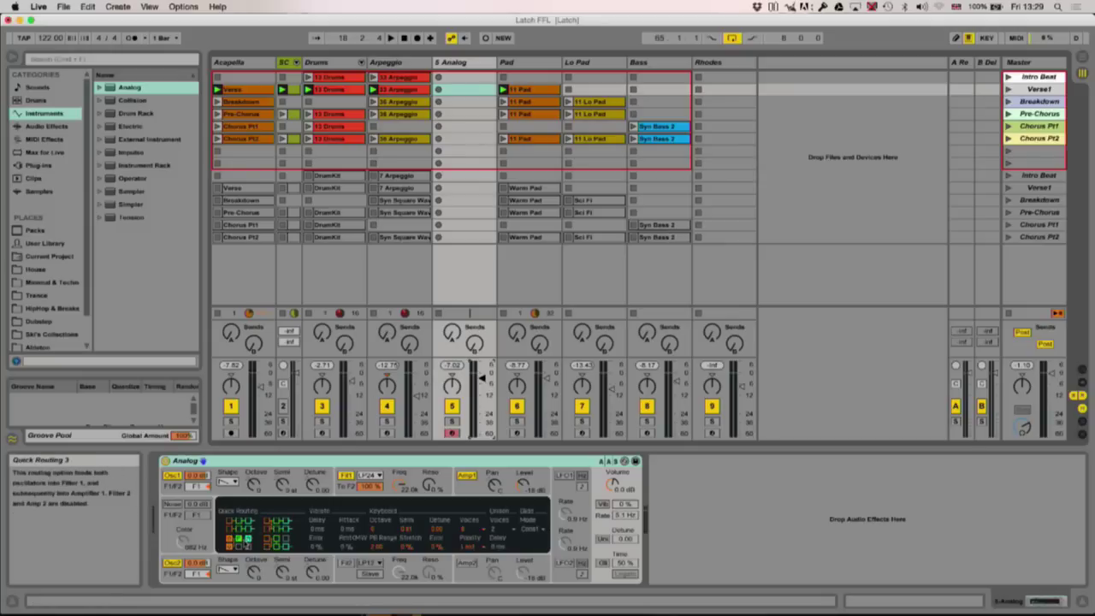
# - Set filter 1 To F2 to 0%, make Osc1 a square wave at 100% pulse width, and disable Osc2
pyautogui.click(245, 539)
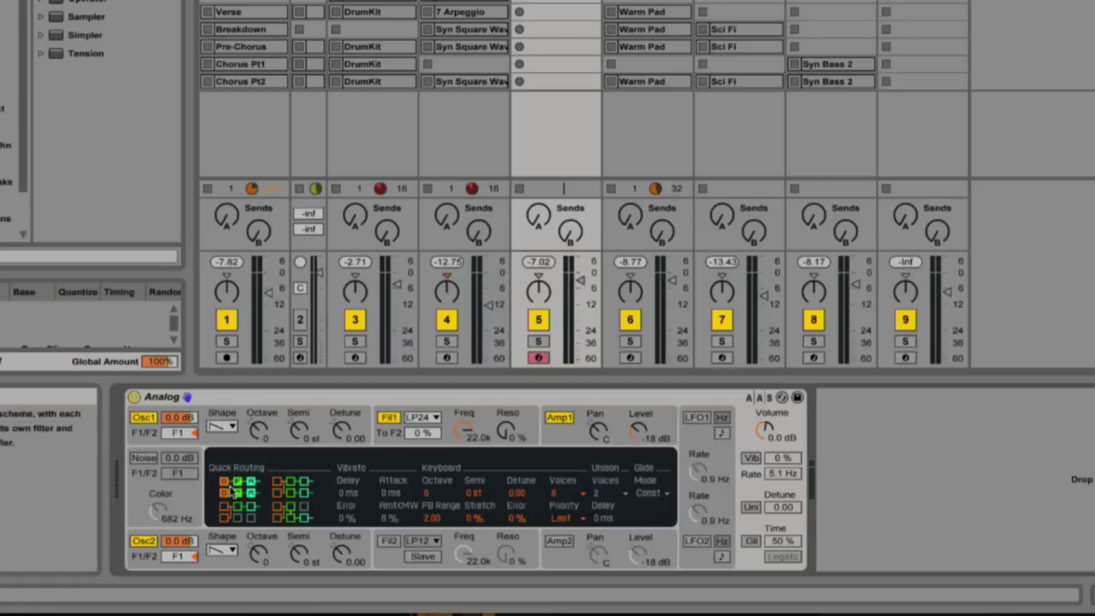
pyautogui.click(240, 447)
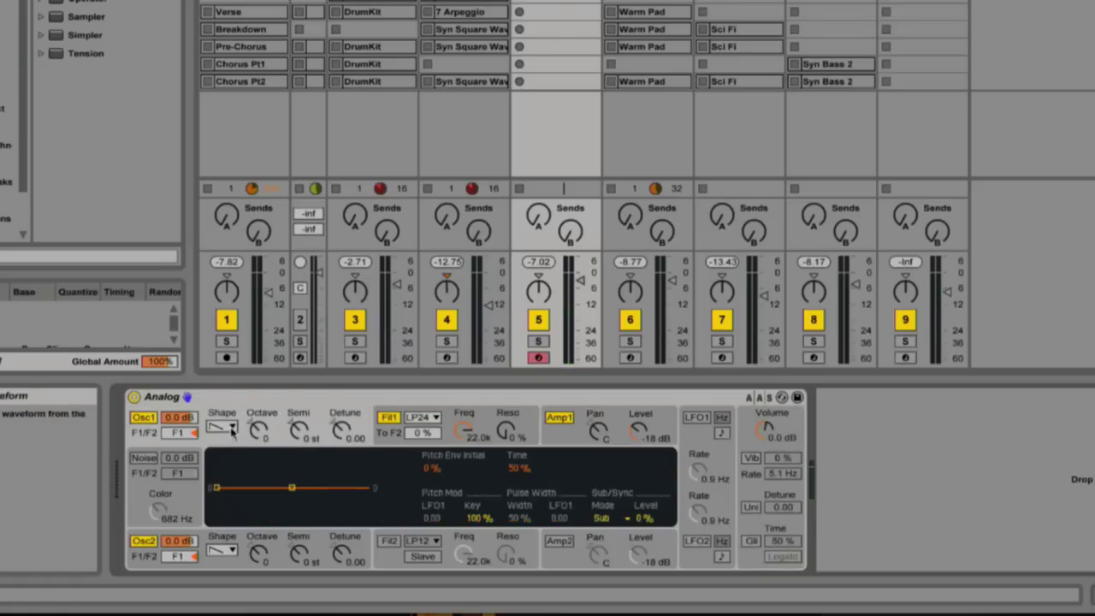
pyautogui.click(222, 426)
pyautogui.click(229, 470)
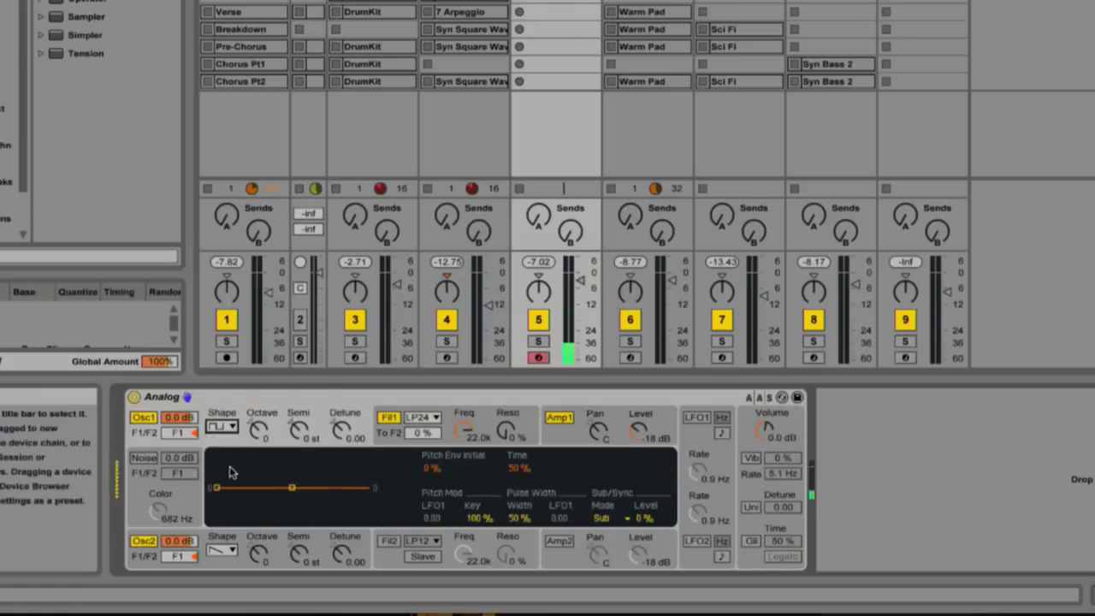
pyautogui.click(144, 542)
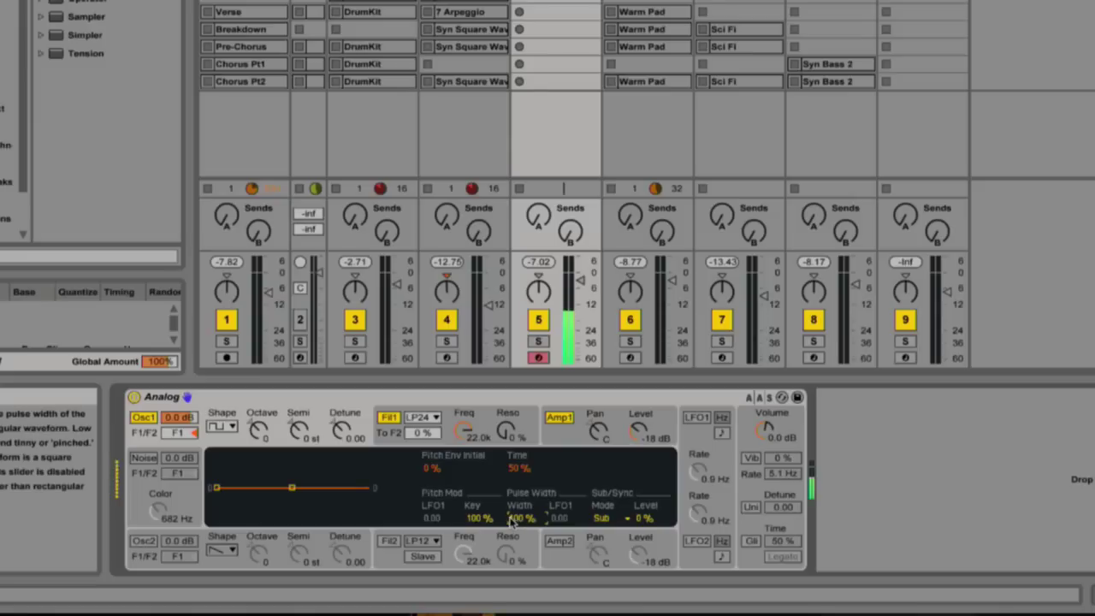
pyautogui.moveTo(516, 521); pyautogui.dragTo(516, 556)
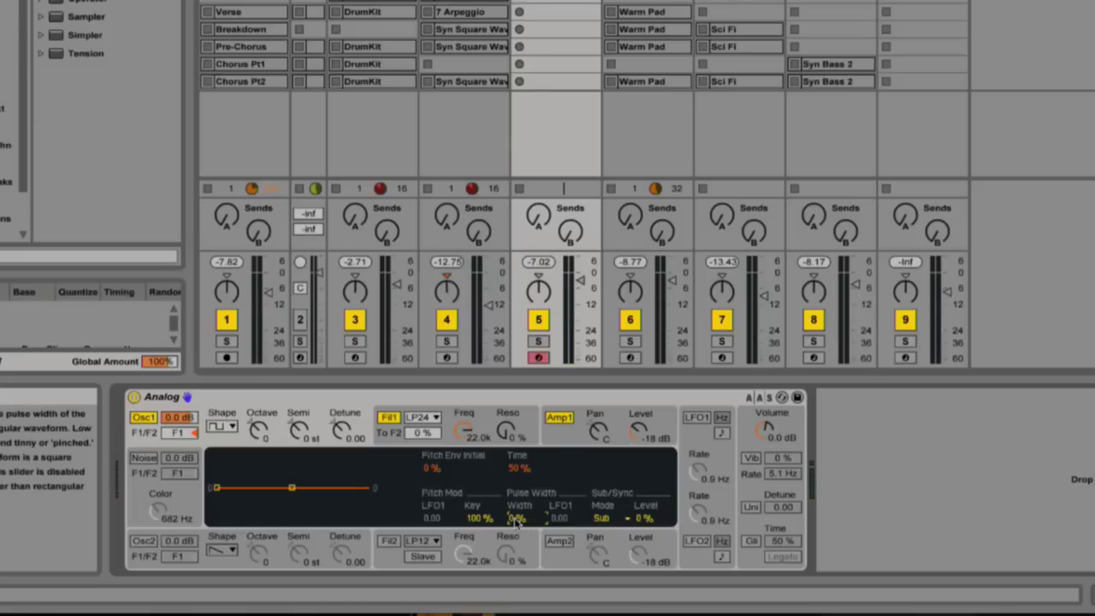
pyautogui.moveTo(518, 519); pyautogui.dragTo(513, 510)
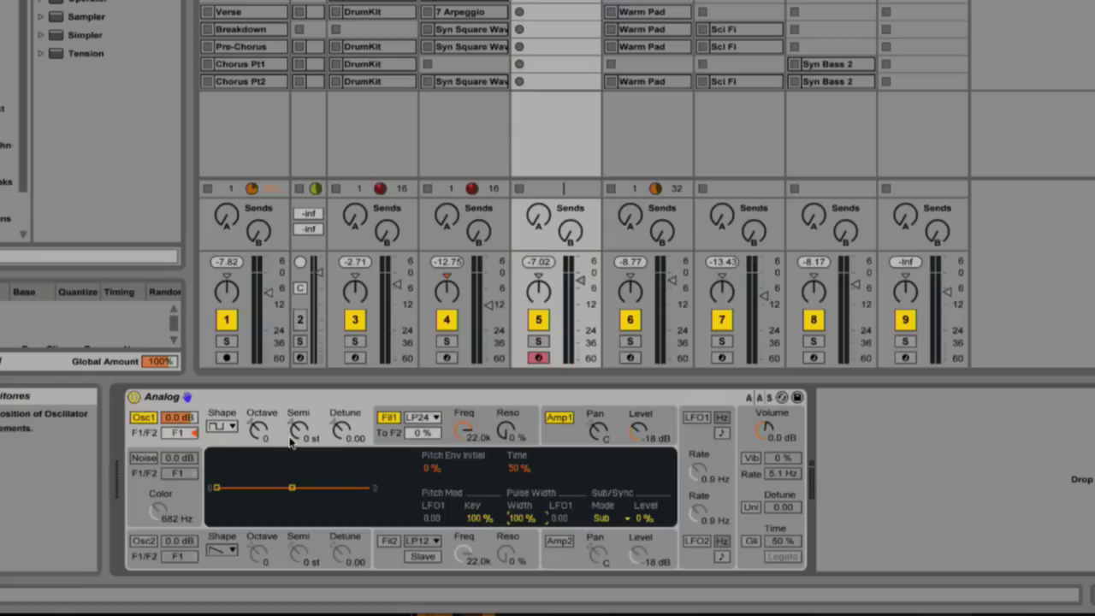
# - Lower filter 1 cutoff, set resonance 47%, envelope decay 265 ms, sustain 0.20 and release 62 ms
pyautogui.click(447, 428)
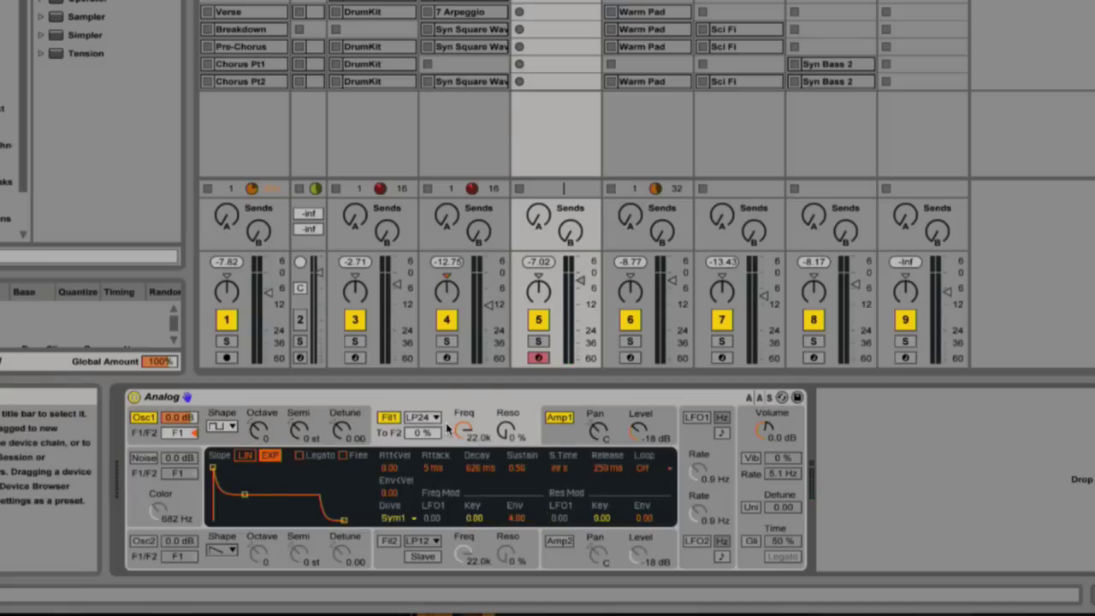
pyautogui.moveTo(462, 430); pyautogui.dragTo(463, 479)
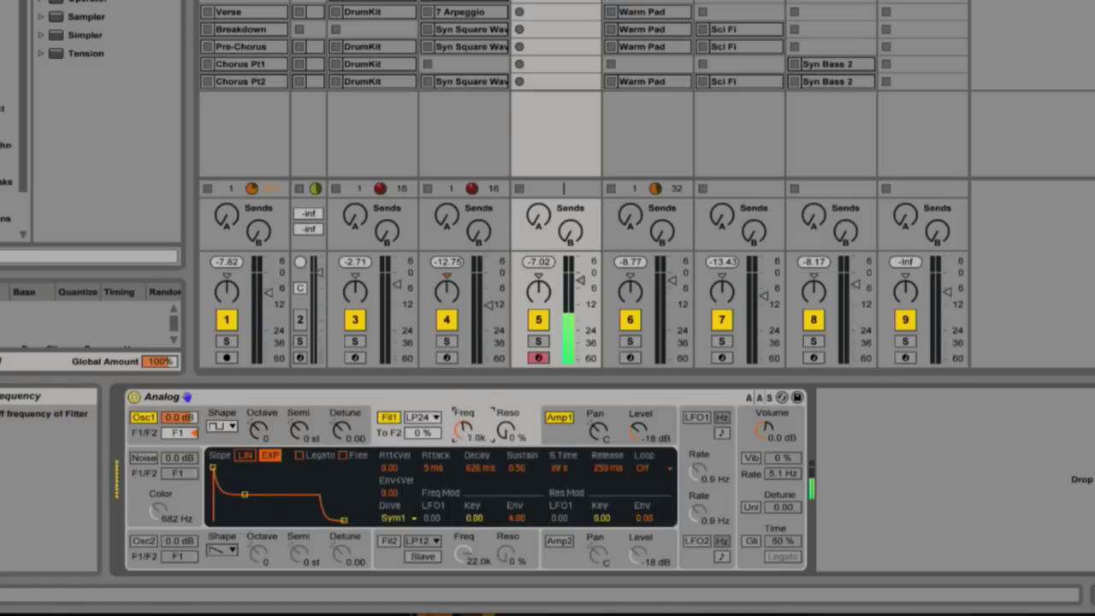
pyautogui.moveTo(463, 432)
pyautogui.mouseDown()
pyautogui.moveTo(462, 421)
pyautogui.moveTo(472, 452)
pyautogui.mouseUp()
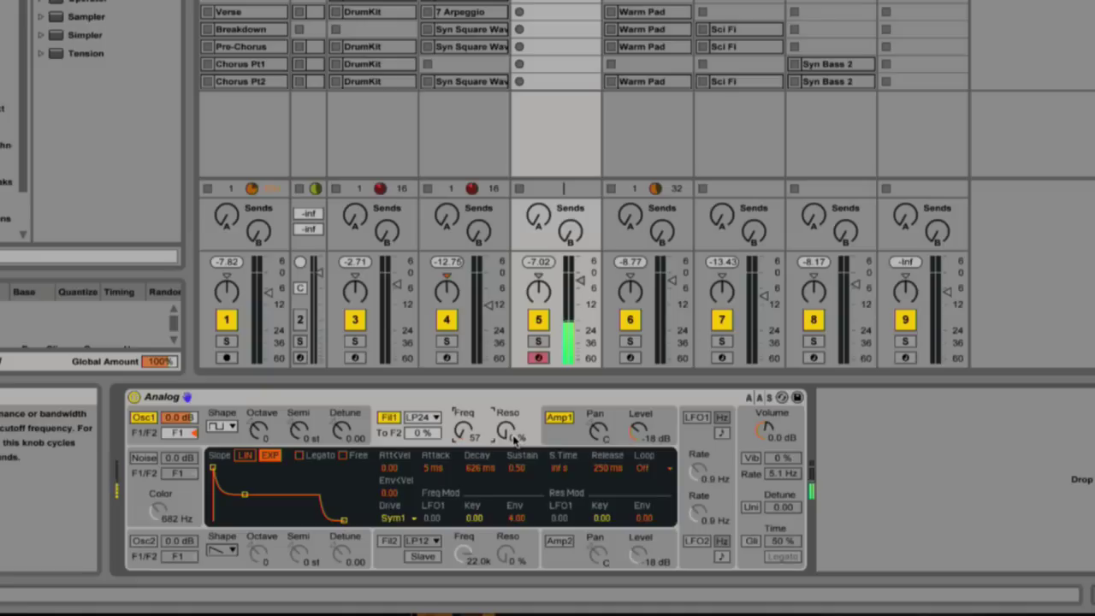
pyautogui.moveTo(536, 412); pyautogui.dragTo(507, 428)
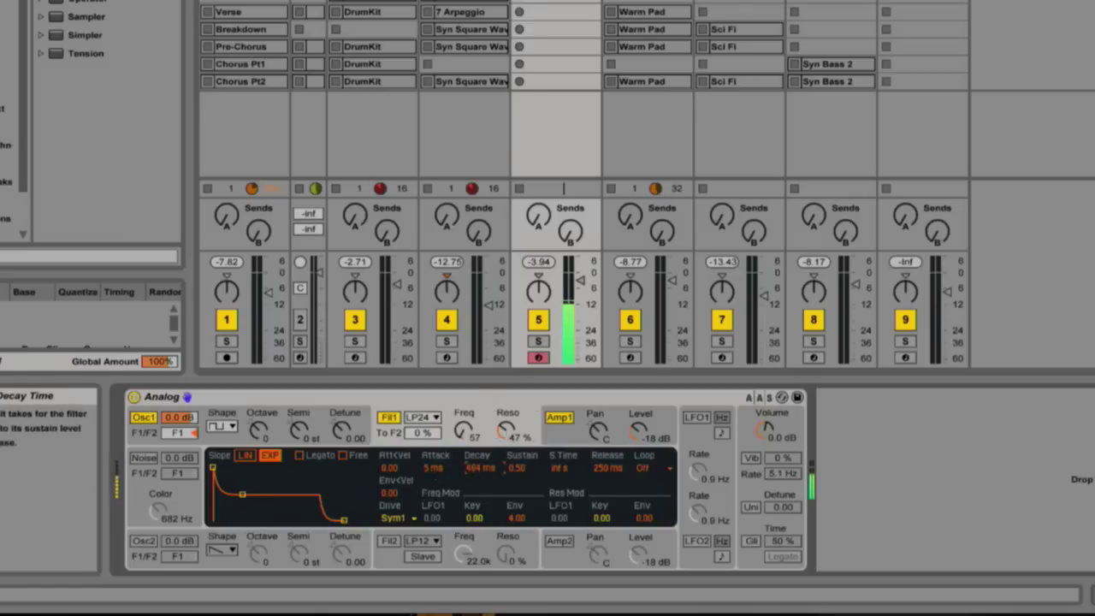
pyautogui.moveTo(478, 468)
pyautogui.mouseDown()
pyautogui.moveTo(477, 492)
pyautogui.moveTo(478, 457)
pyautogui.mouseUp()
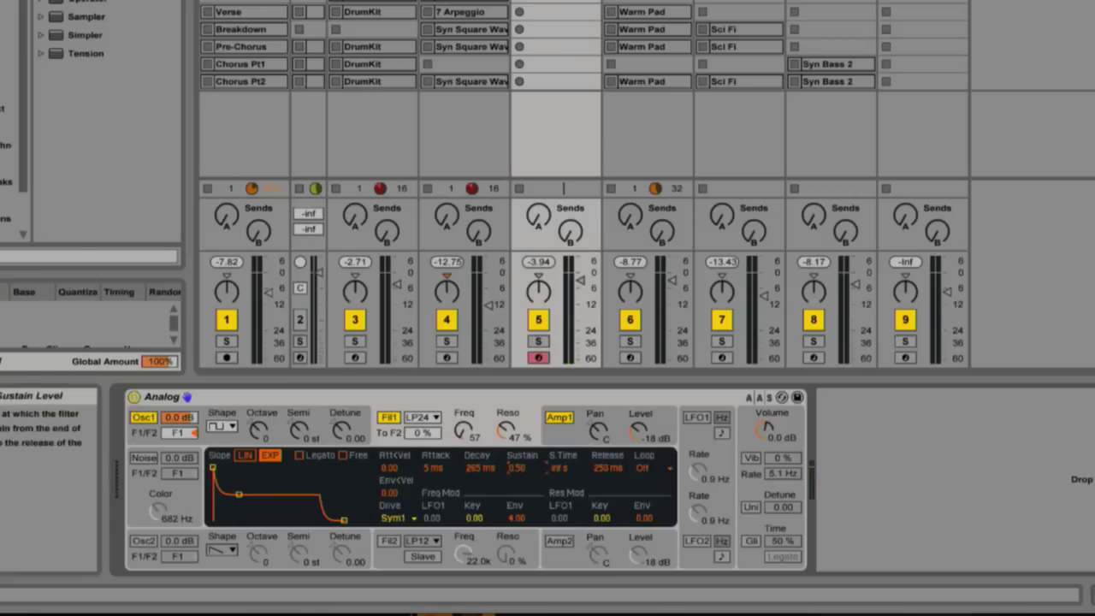
pyautogui.moveTo(517, 468); pyautogui.dragTo(517, 492)
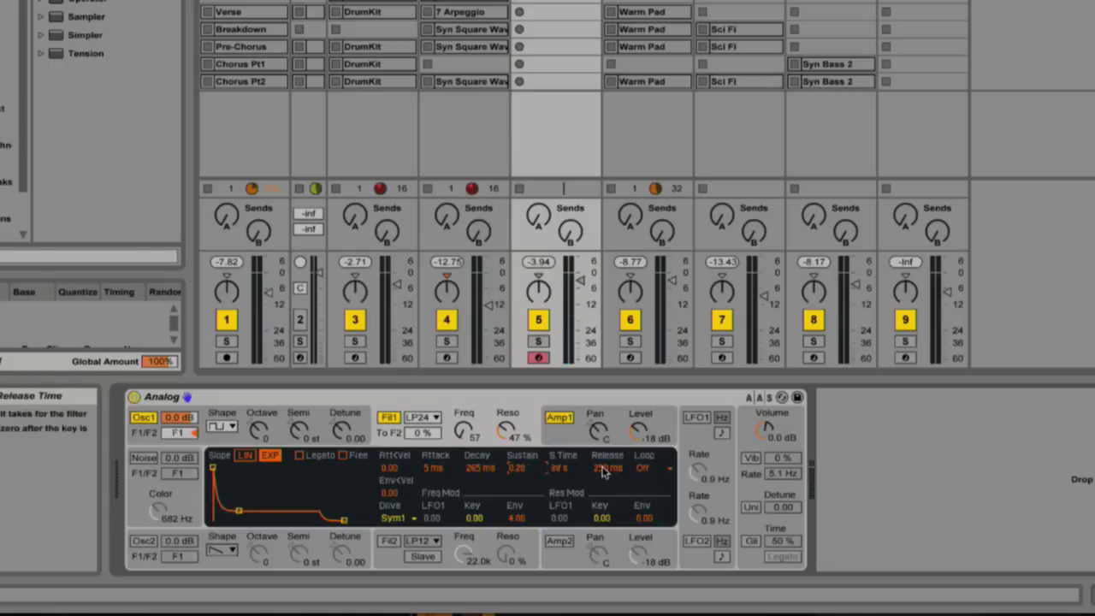
pyautogui.moveTo(602, 471); pyautogui.dragTo(602, 484)
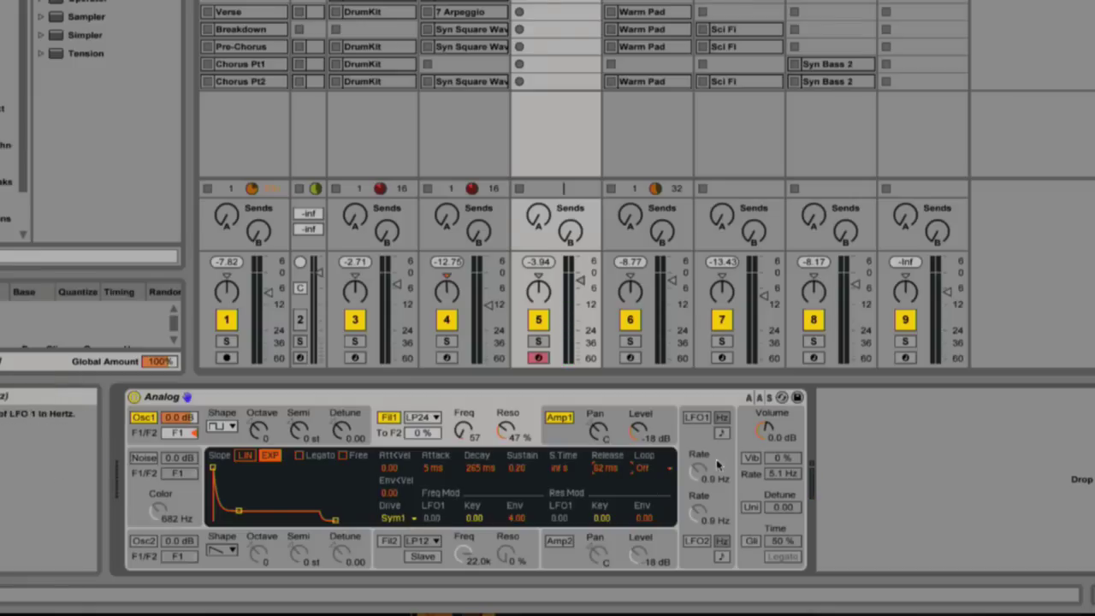
# - Switch on LFO 1 and sync its rate to tempo at 1/4
pyautogui.click(697, 417)
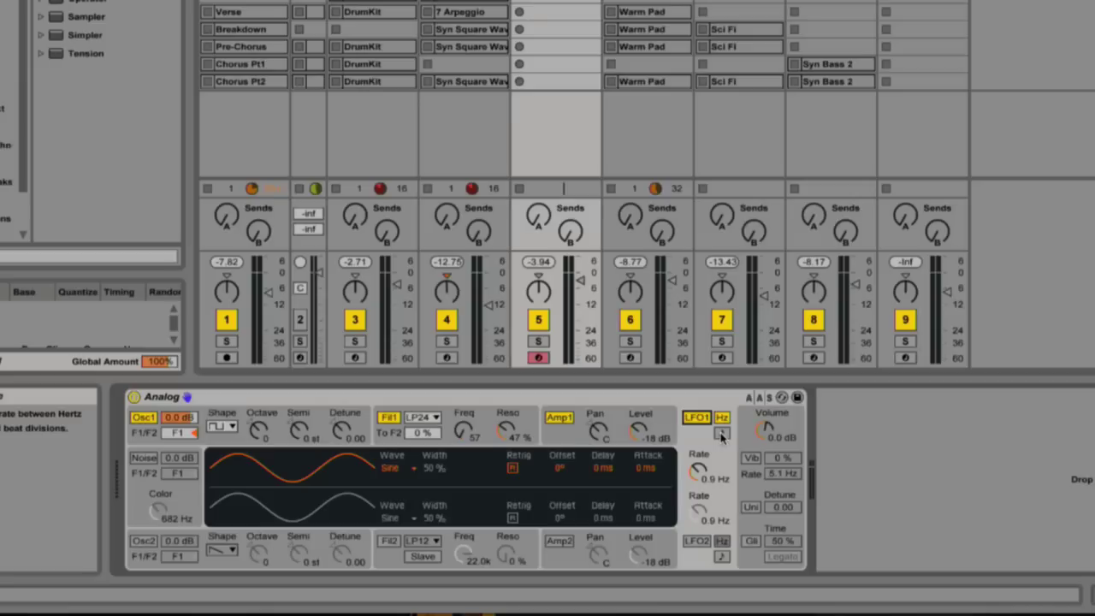
pyautogui.click(721, 435)
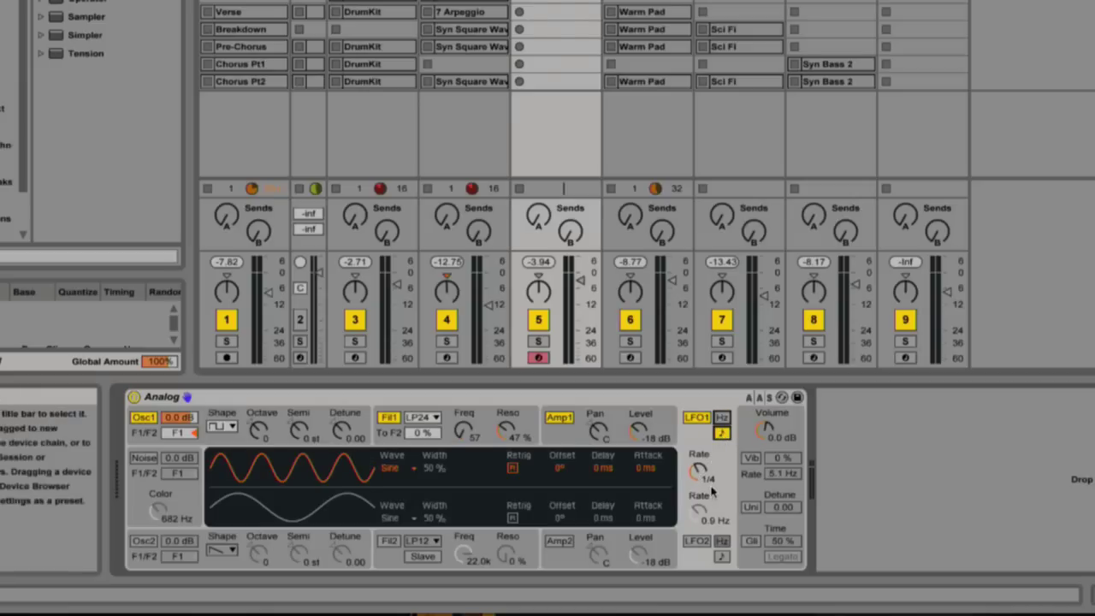
# - Set filter 1's cutoff modulation to LFO1 0.62 and keyboard tracking to 0.32
pyautogui.click(486, 427)
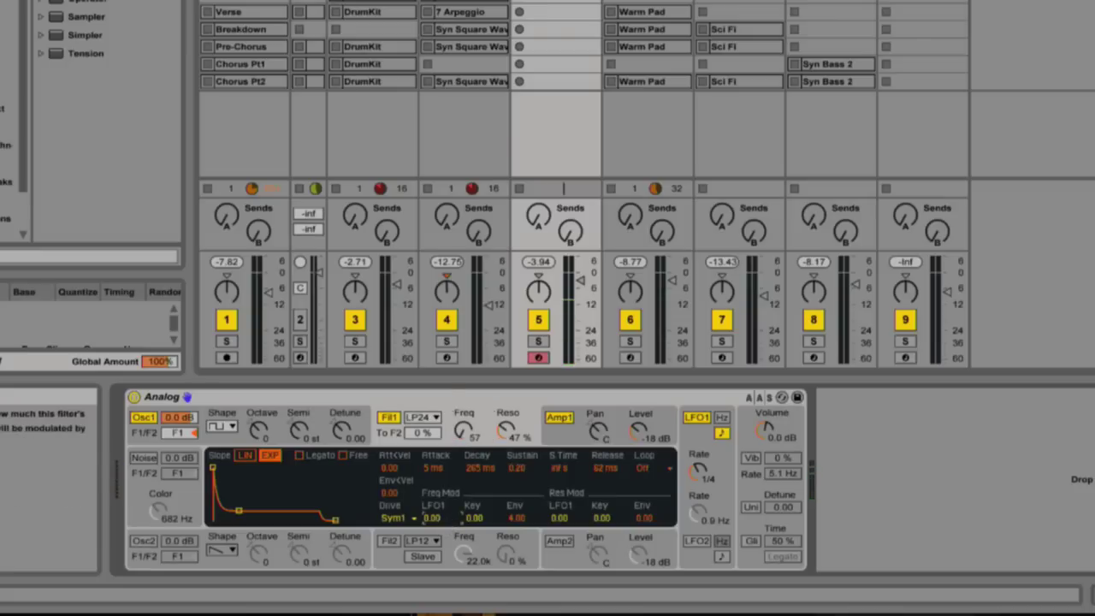
pyautogui.moveTo(432, 518); pyautogui.dragTo(432, 476)
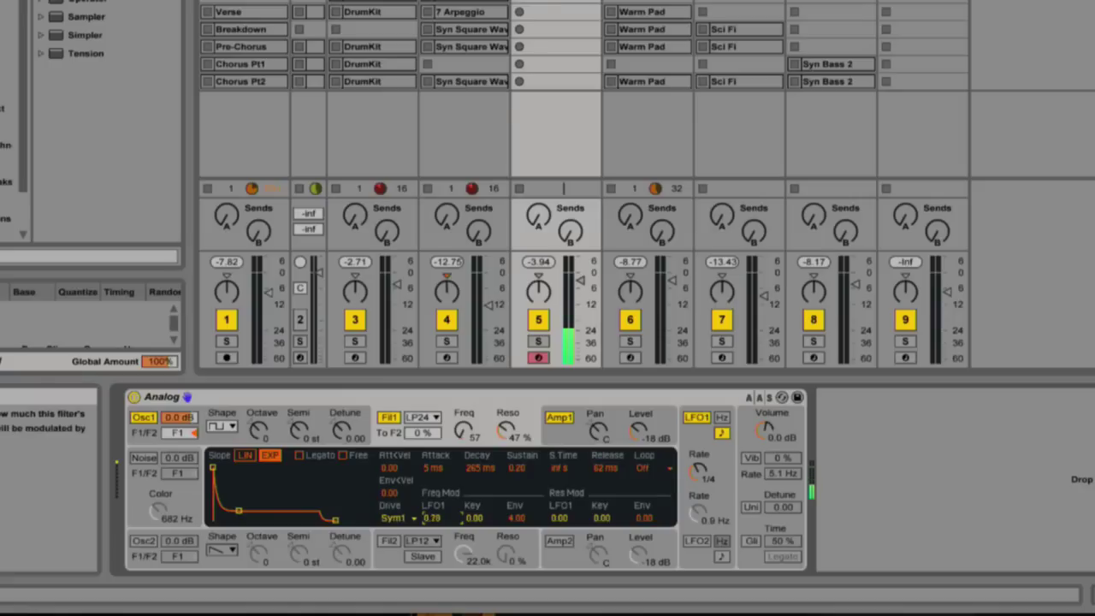
pyautogui.moveTo(432, 517); pyautogui.dragTo(432, 523)
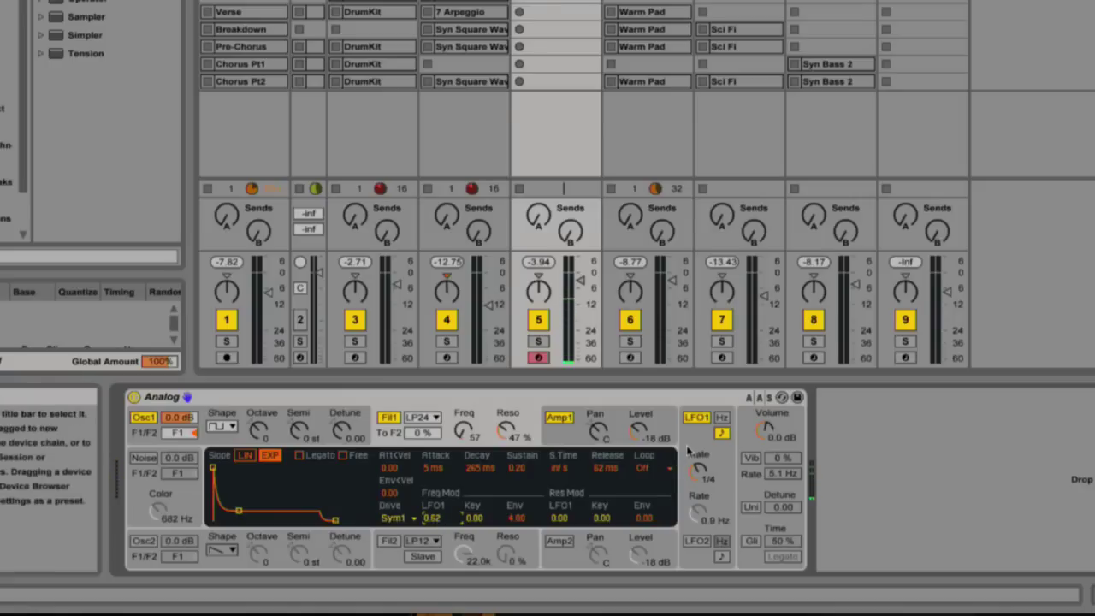
pyautogui.click(694, 447)
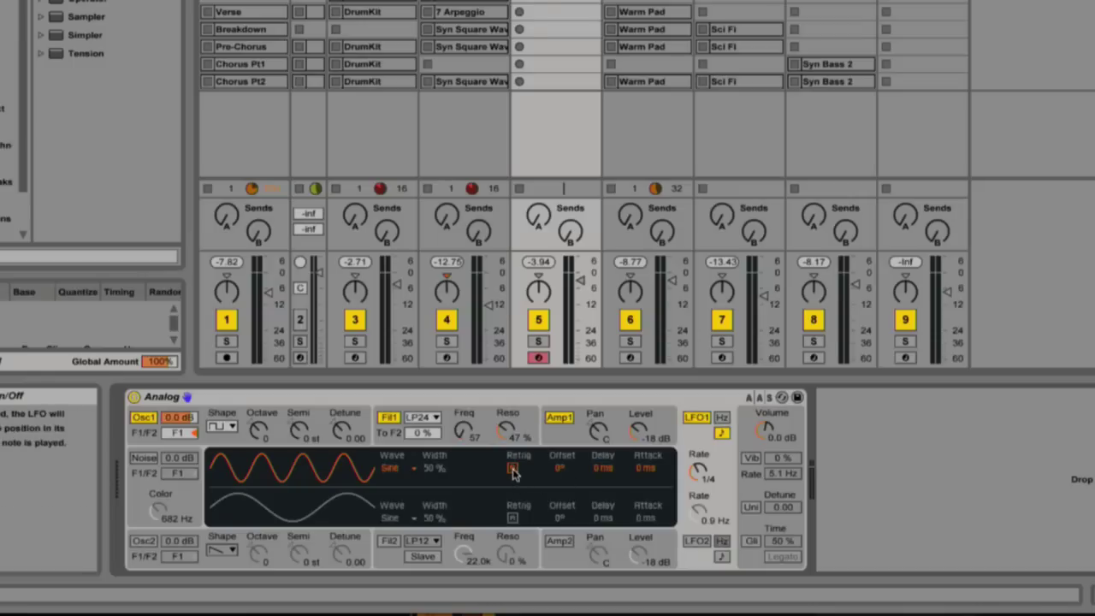
pyautogui.click(489, 427)
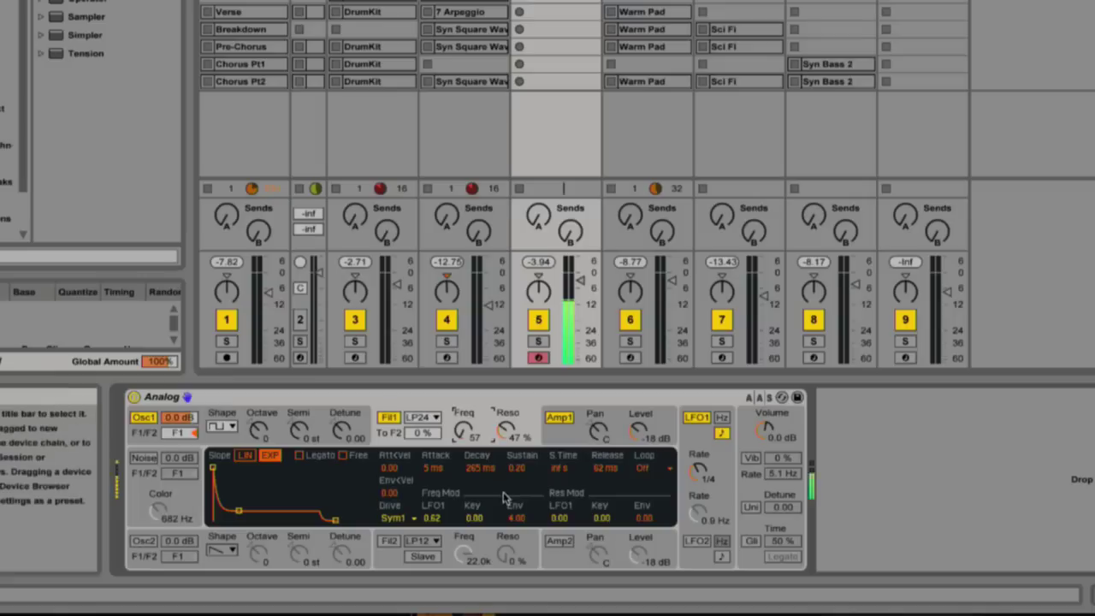
pyautogui.moveTo(473, 518)
pyautogui.mouseDown()
pyautogui.moveTo(473, 500)
pyautogui.moveTo(473, 520)
pyautogui.mouseUp()
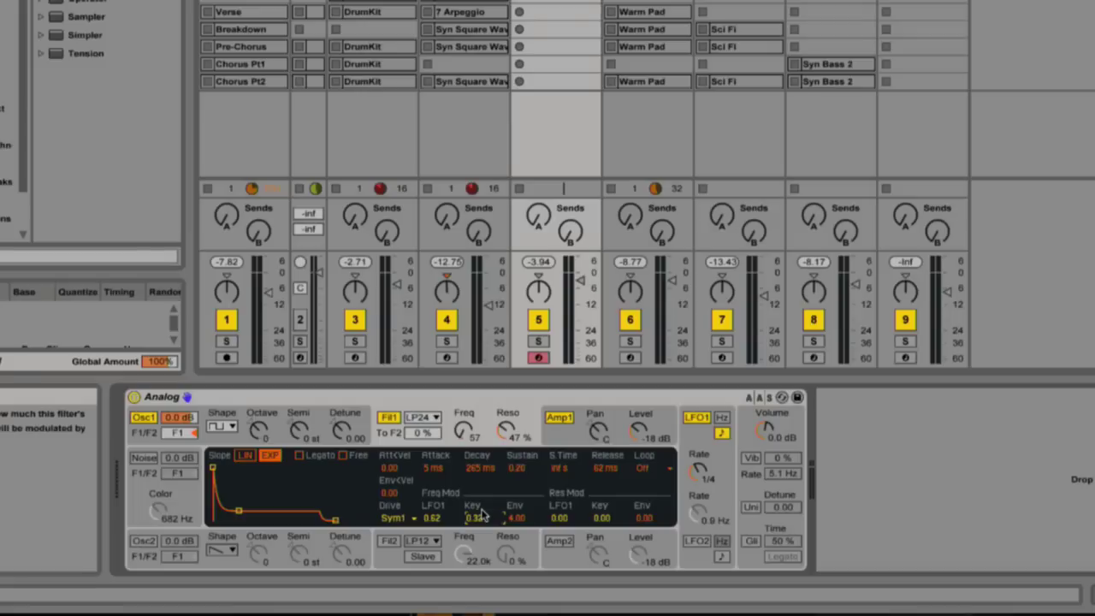
pyautogui.moveTo(482, 514); pyautogui.dragTo(523, 524)
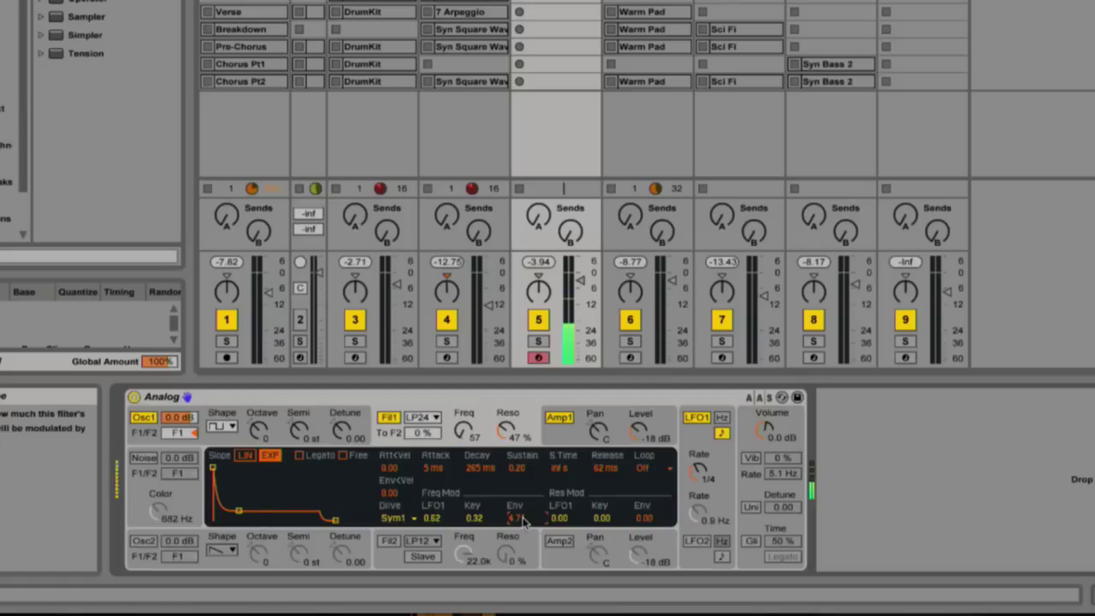
# - Set amp envelope to 10 ms attack, 31 ms decay, 1.00 sustain, 125 ms release, Env<Vel 0, level -5.6 dB
pyautogui.click(560, 438)
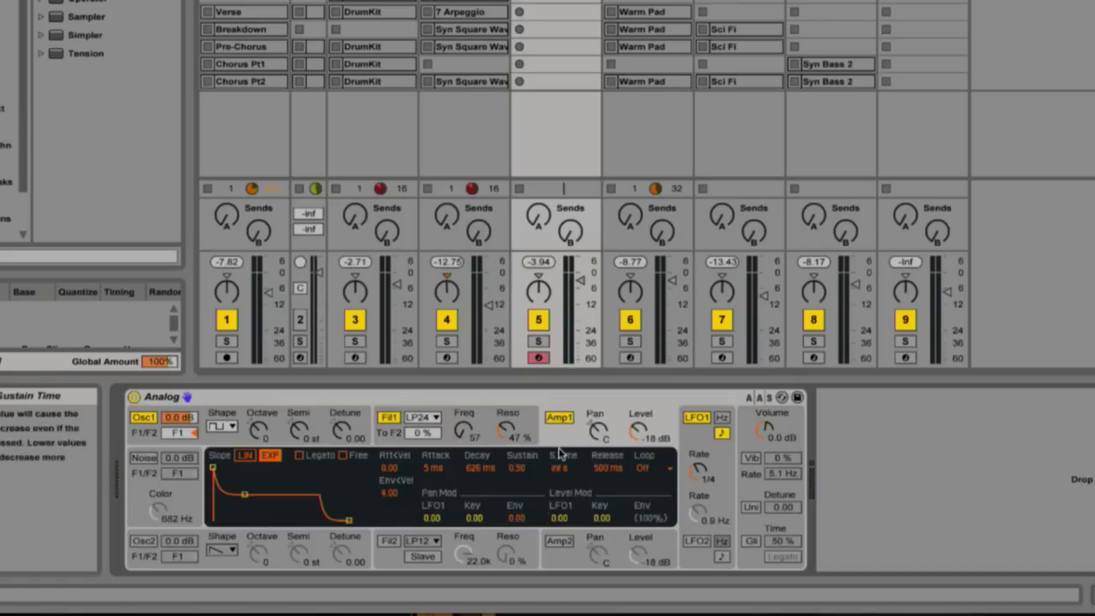
pyautogui.moveTo(640, 432); pyautogui.dragTo(639, 413)
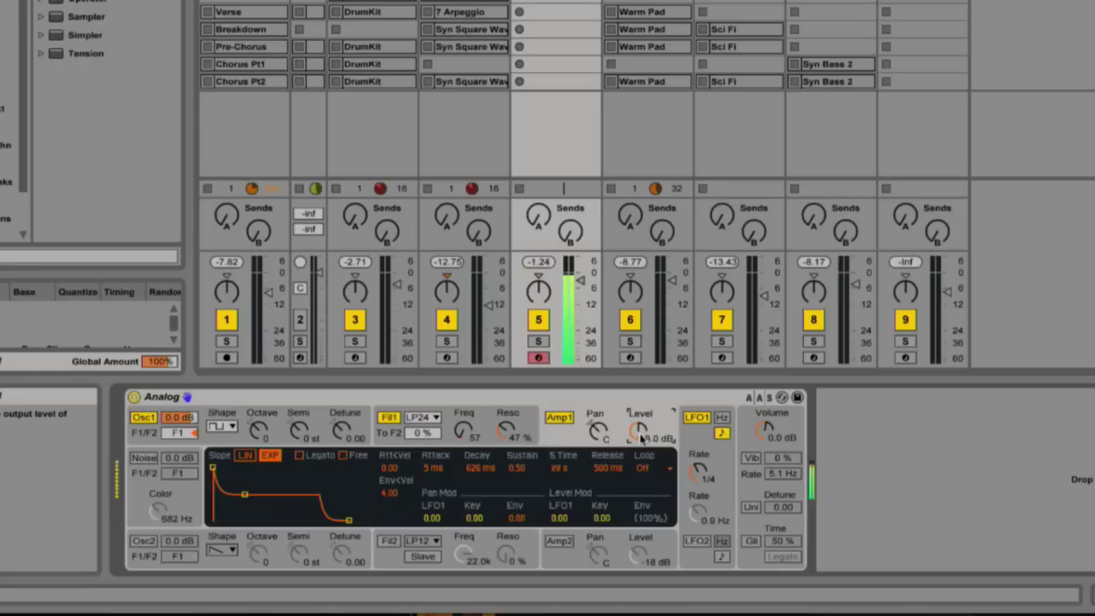
pyautogui.moveTo(438, 478)
pyautogui.mouseDown()
pyautogui.moveTo(438, 442)
pyautogui.moveTo(438, 468)
pyautogui.mouseUp()
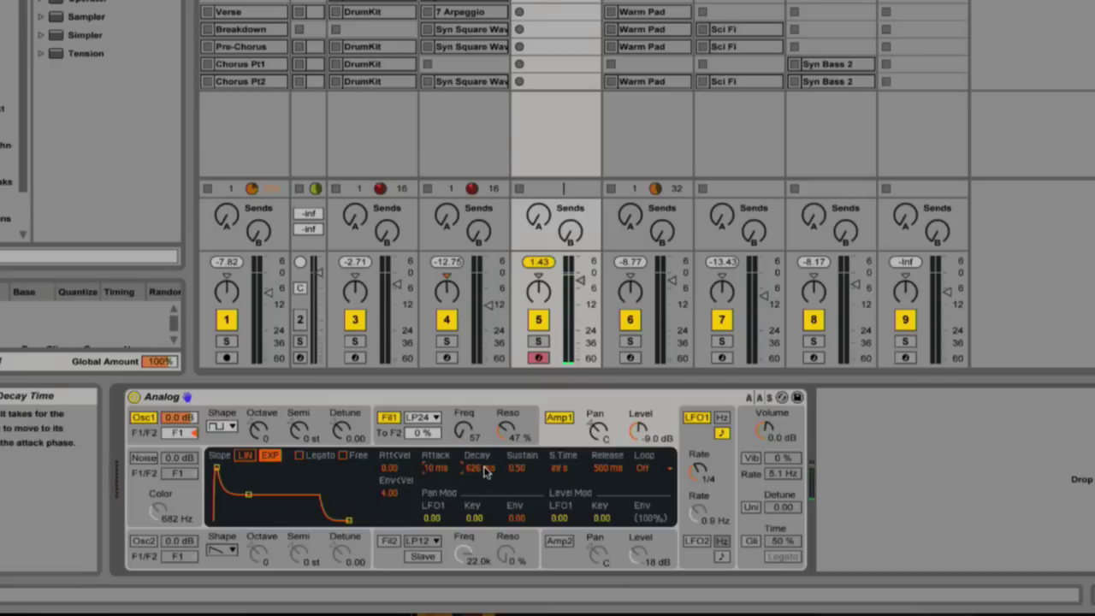
pyautogui.moveTo(484, 471); pyautogui.dragTo(483, 484)
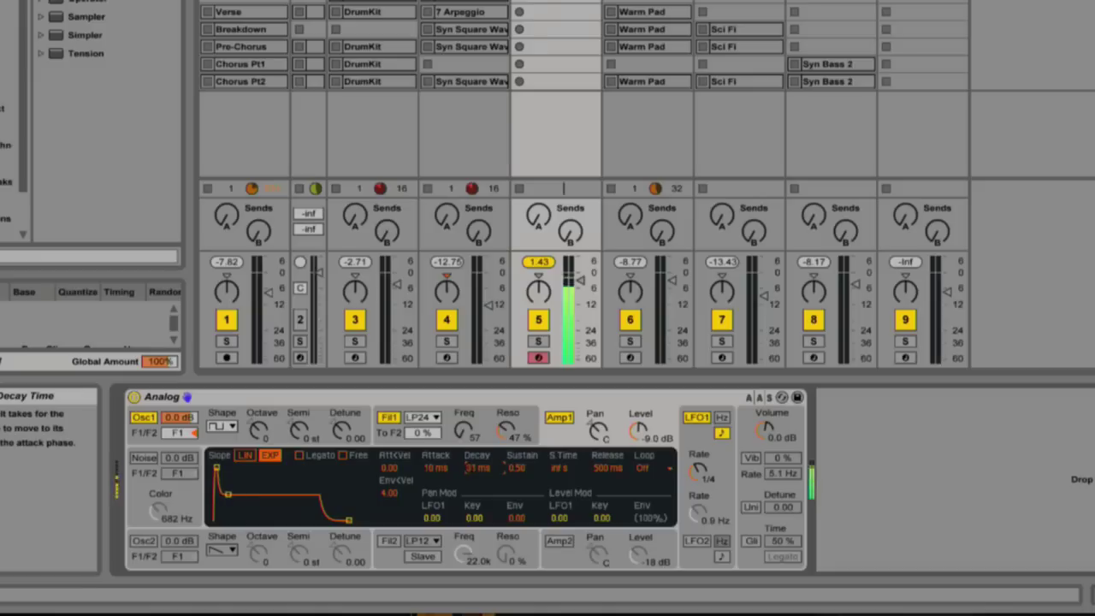
pyautogui.click(523, 472)
pyautogui.moveTo(524, 471); pyautogui.dragTo(524, 462)
pyautogui.moveTo(598, 469); pyautogui.dragTo(598, 479)
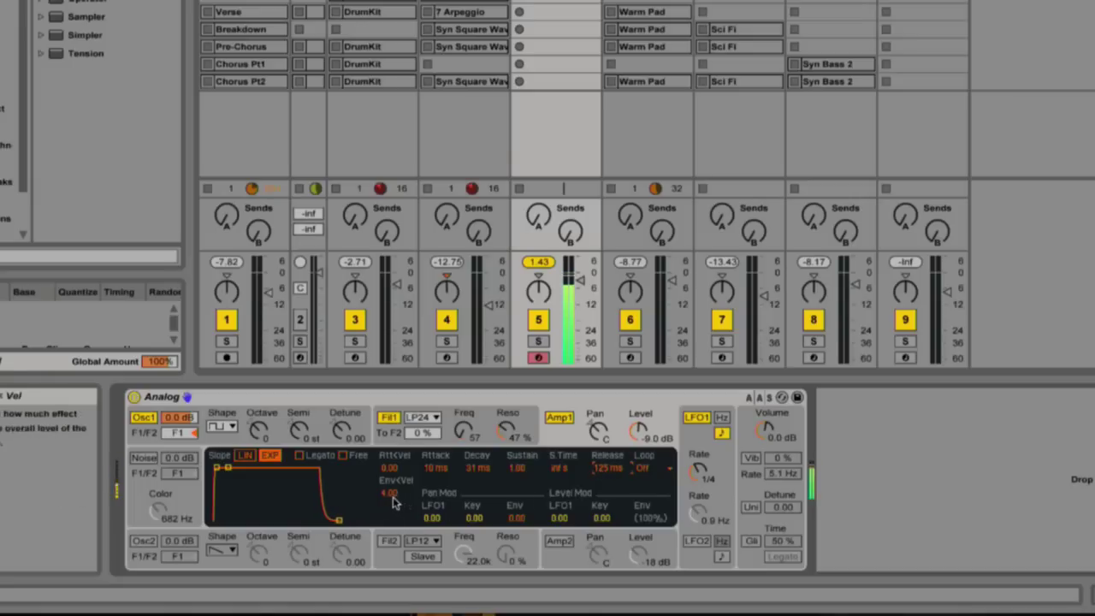
pyautogui.moveTo(388, 494); pyautogui.dragTo(388, 501)
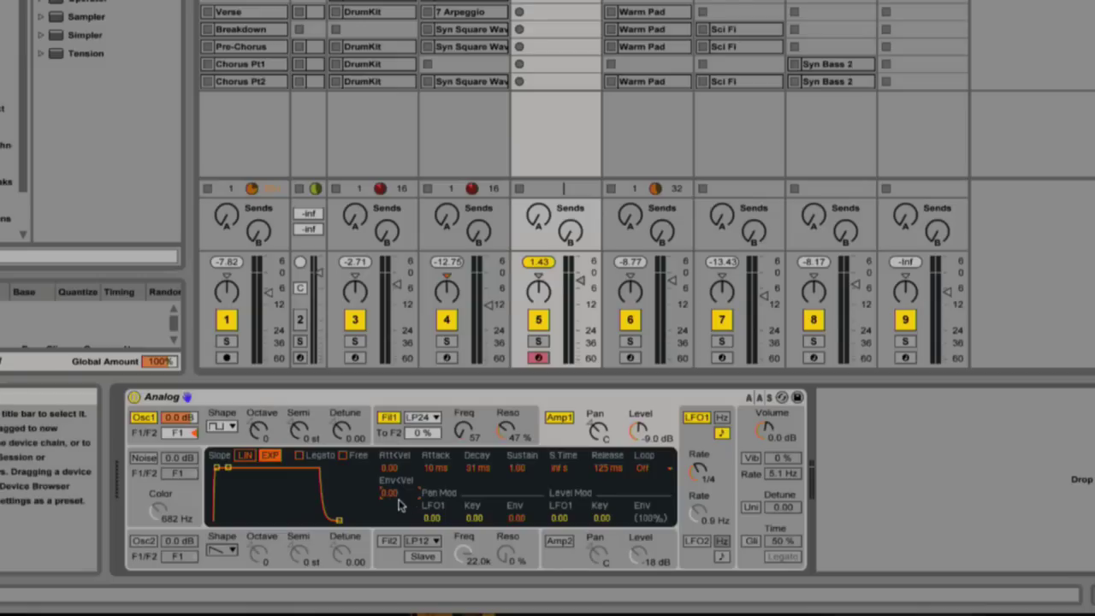
pyautogui.moveTo(639, 427); pyautogui.dragTo(639, 419)
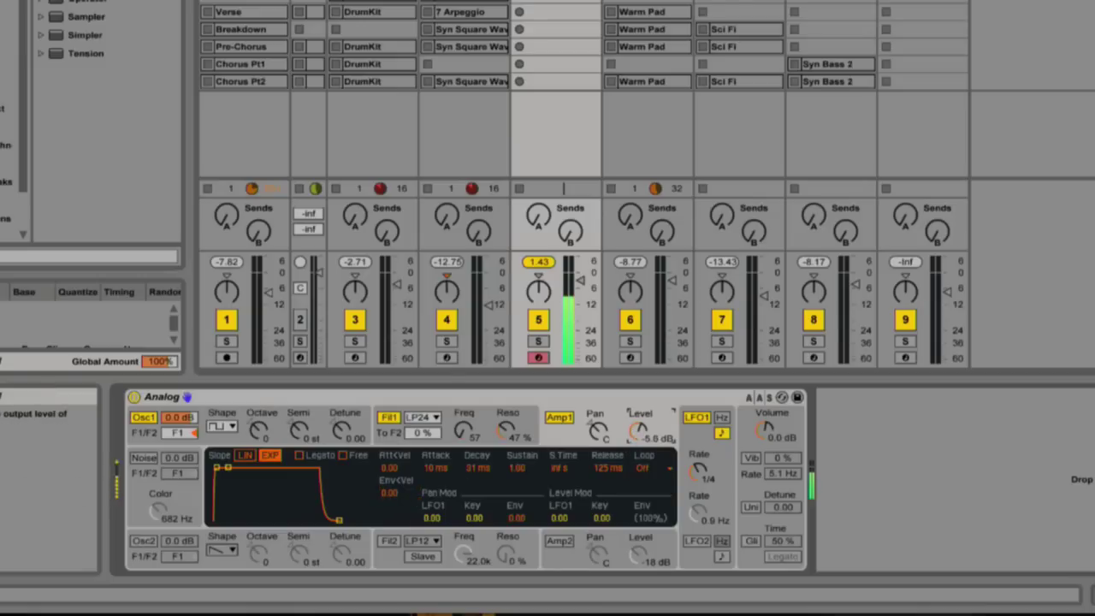
# - Turn on oscillator 2 as a square wave detuned to 0.03
pyautogui.click(703, 447)
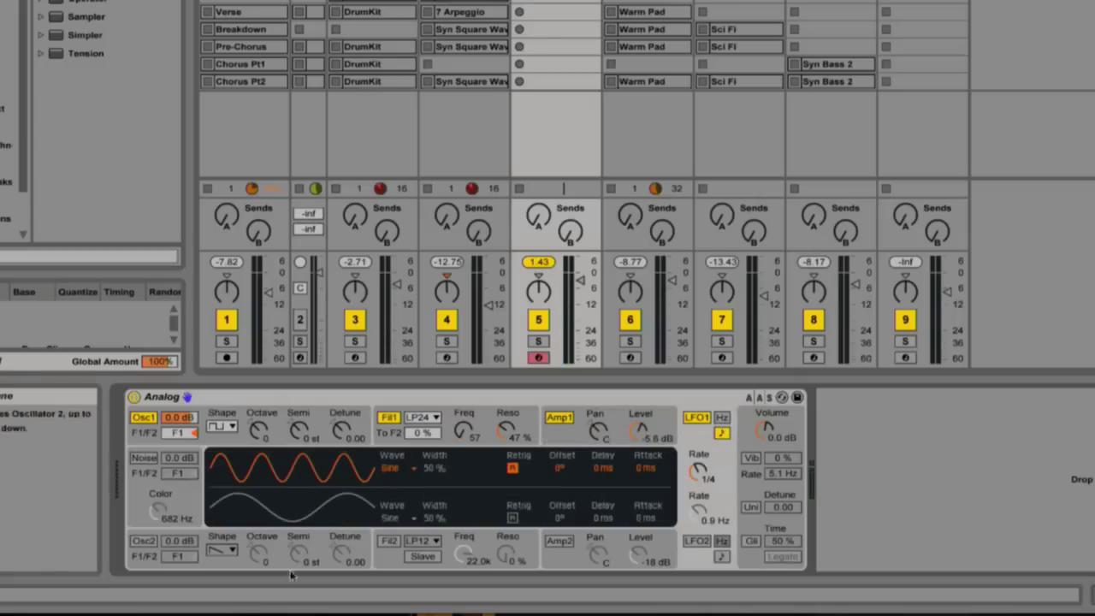
pyautogui.click(146, 545)
pyautogui.click(220, 550)
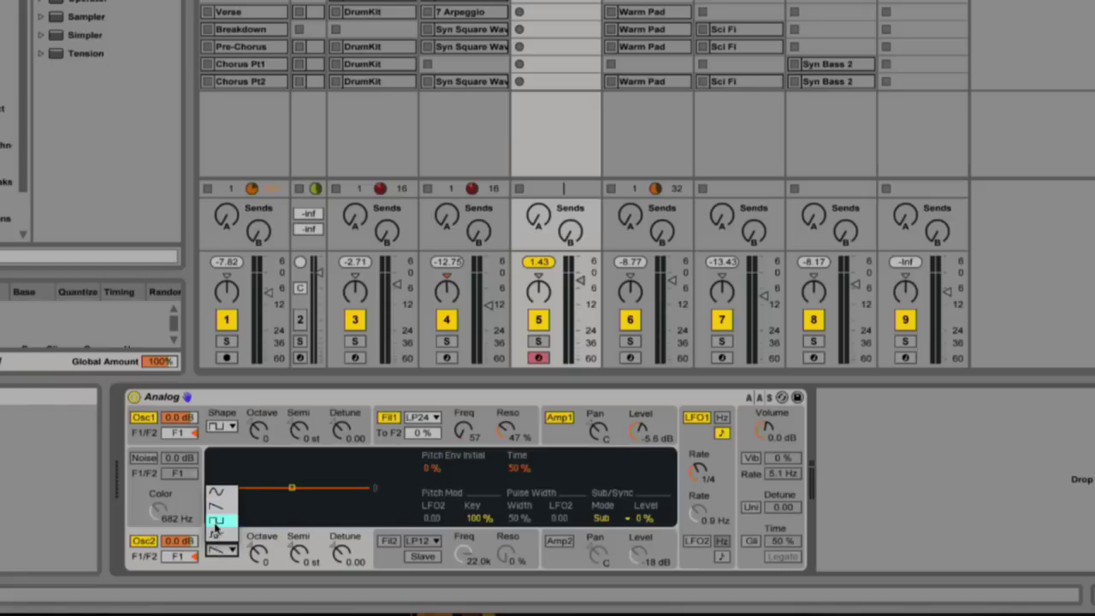
pyautogui.click(215, 521)
pyautogui.click(272, 551)
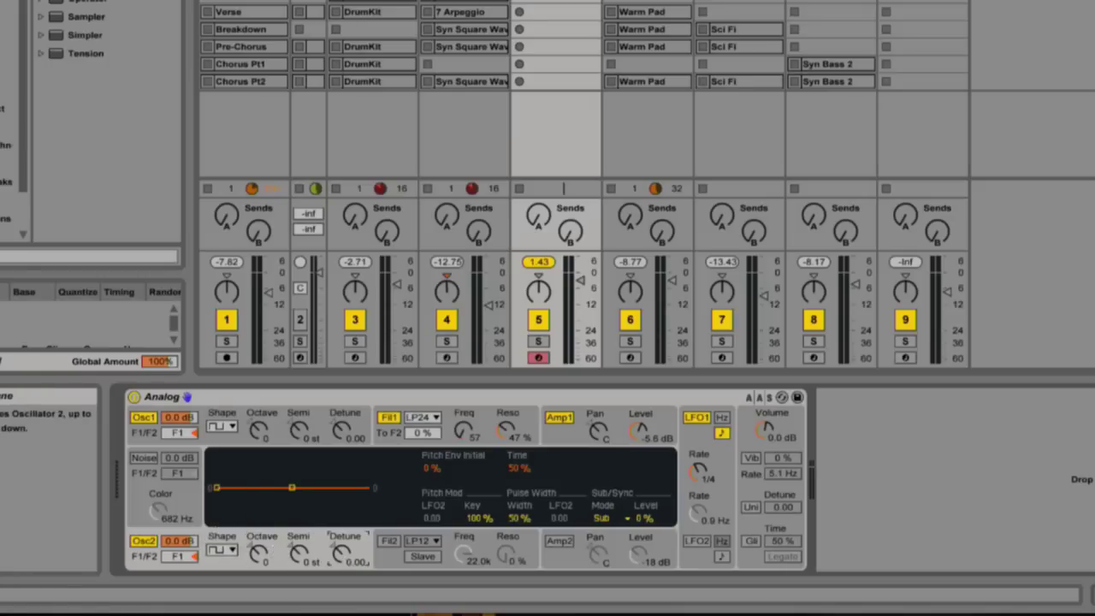
pyautogui.moveTo(342, 555); pyautogui.dragTo(343, 552)
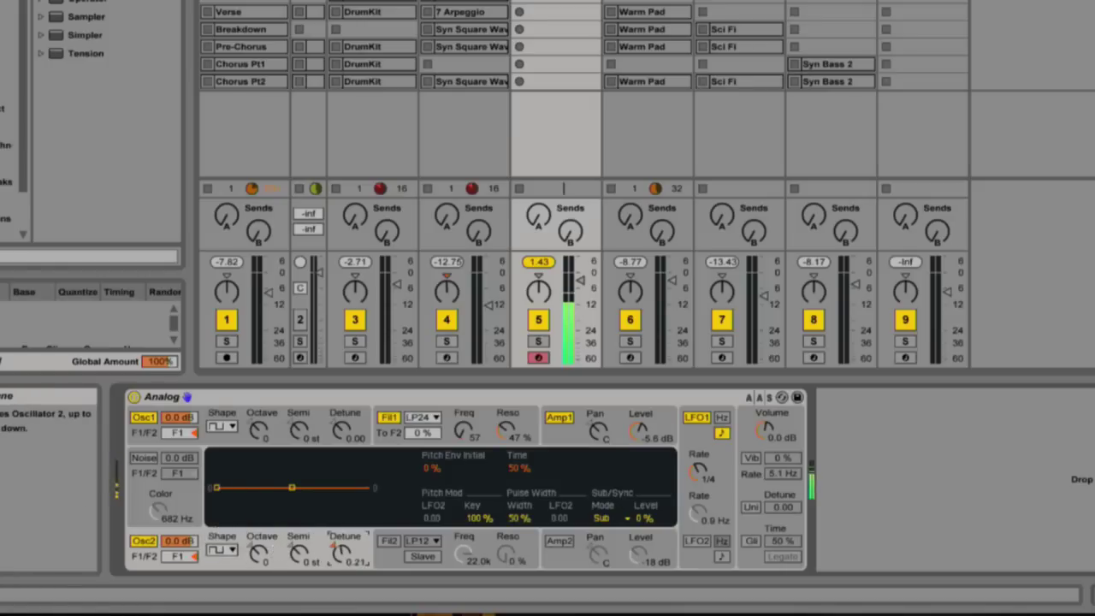
pyautogui.moveTo(342, 554); pyautogui.dragTo(342, 557)
# - Set Analog's voices to Mono
pyautogui.click(744, 437)
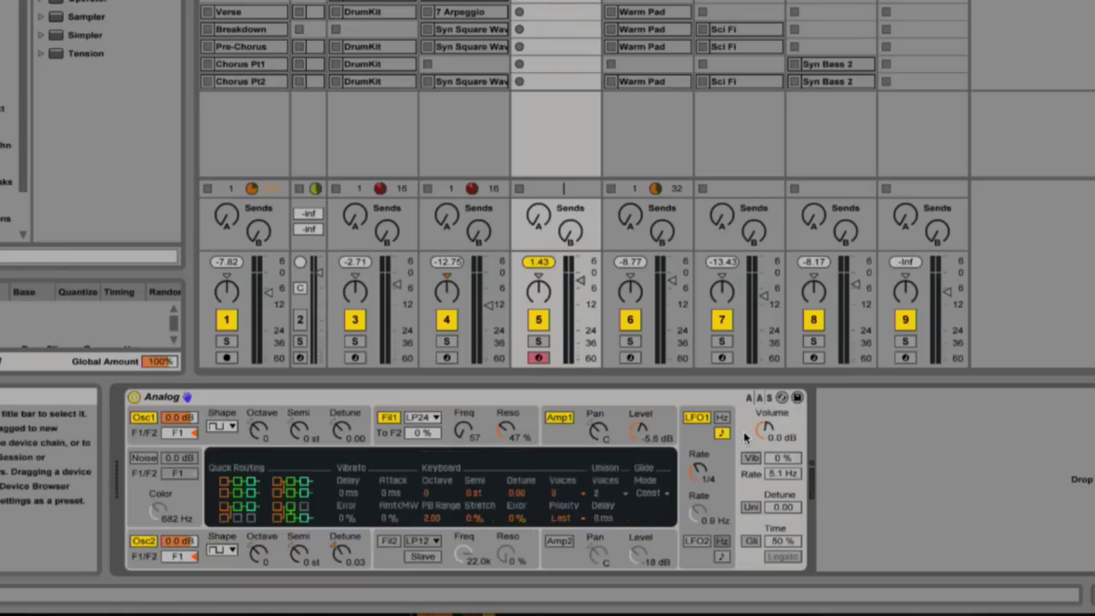
pyautogui.click(569, 494)
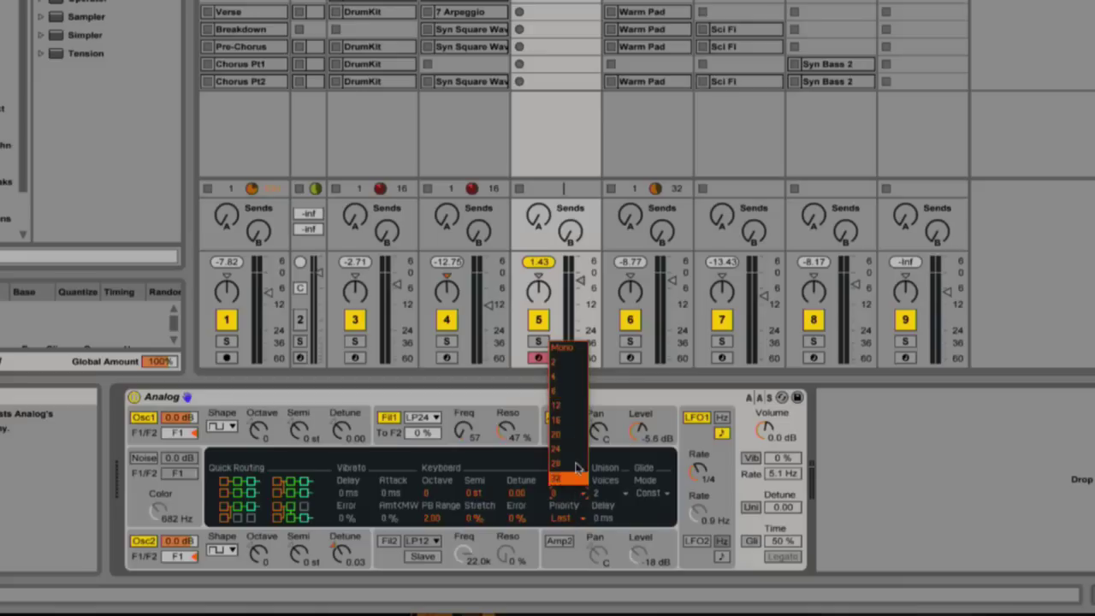
pyautogui.click(578, 351)
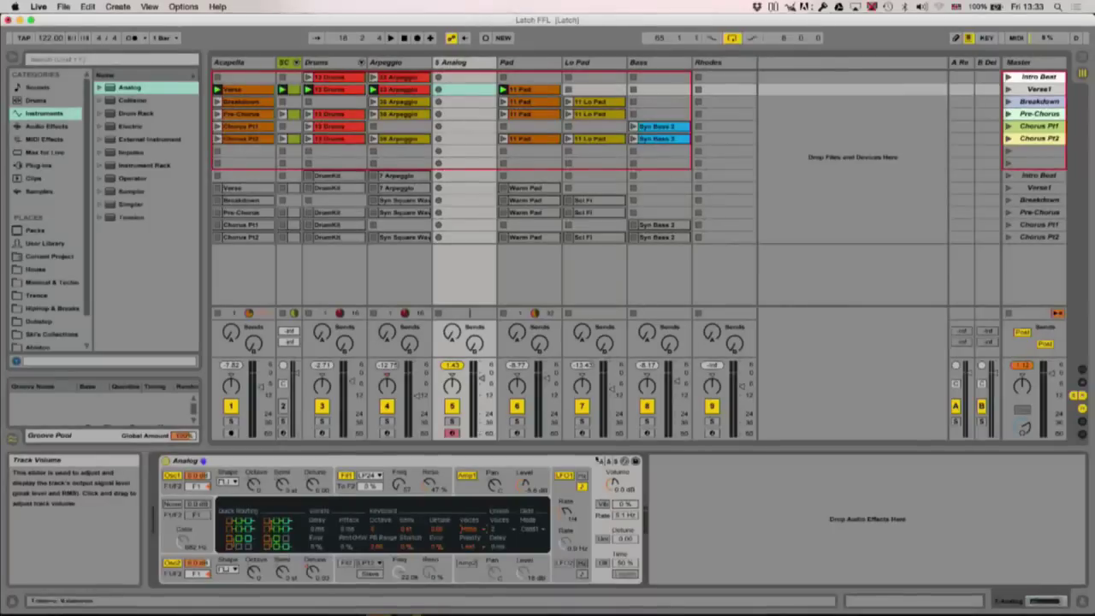
# - Load Reverb from Audio Effects after Analog on the new synth track
pyautogui.click(24, 128)
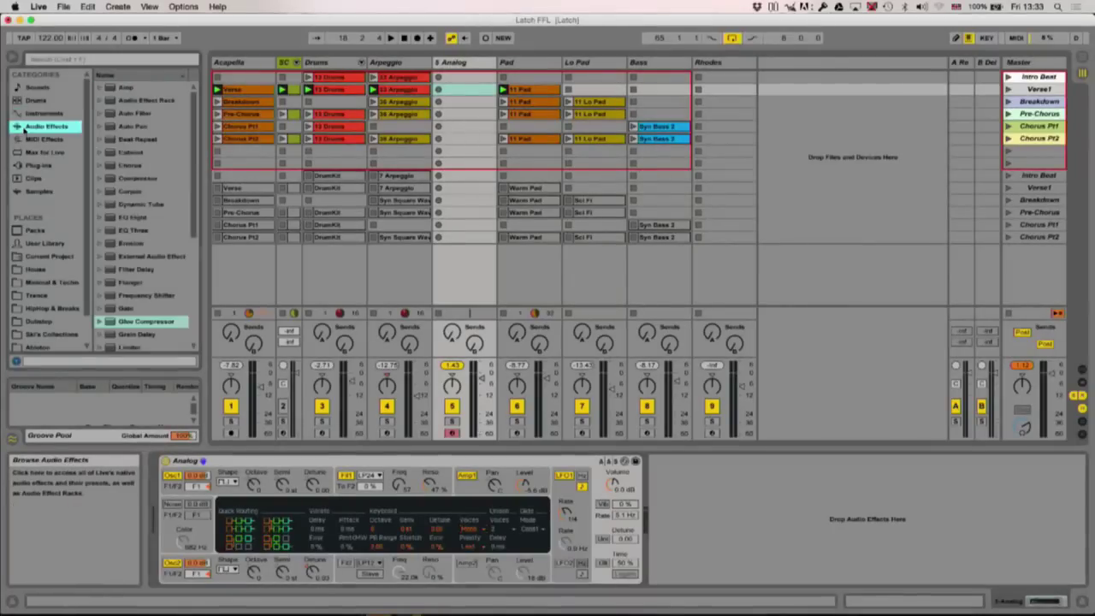
pyautogui.scroll(-5, 128, 291)
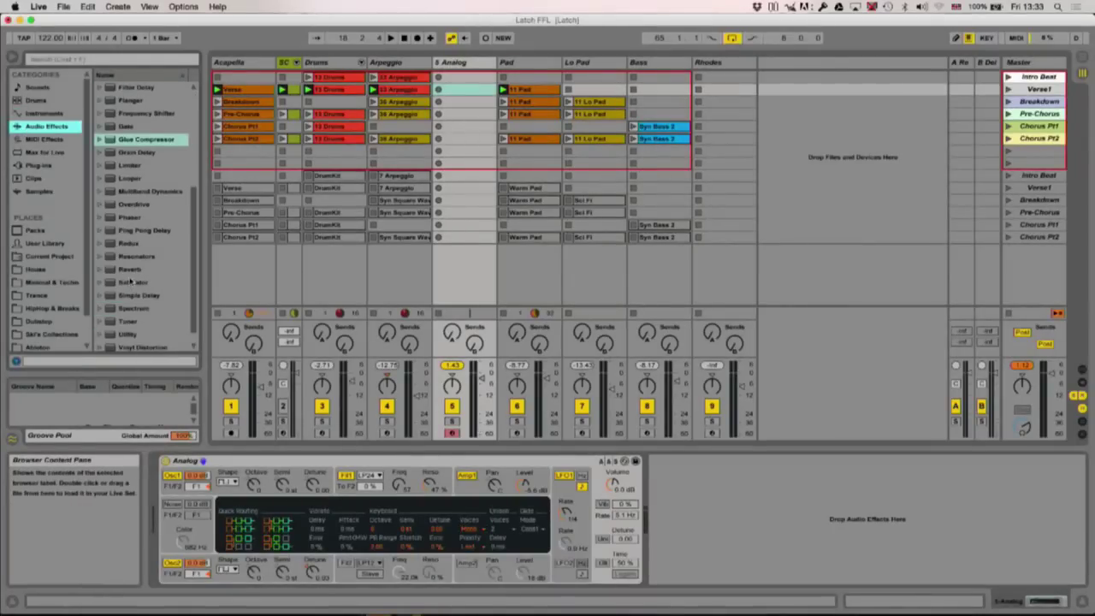
pyautogui.doubleClick(130, 270)
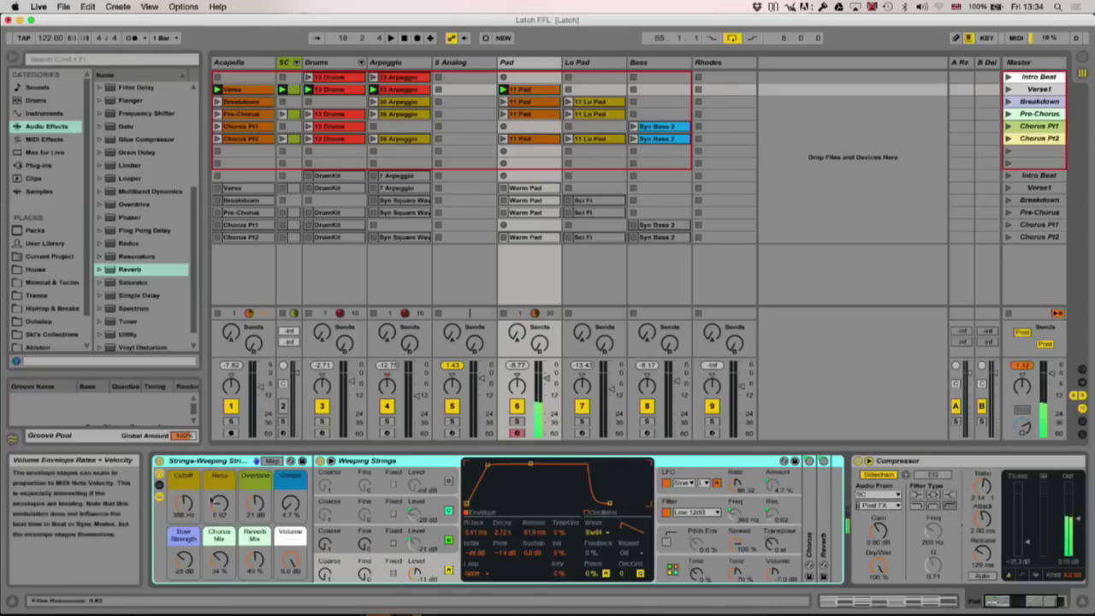
# - Move the Weeping Strings Cutoff macro to 143 Hz, launch the Breakdown scene, and select the Pad track
pyautogui.moveTo(180, 505)
pyautogui.mouseDown()
pyautogui.moveTo(180, 479)
pyautogui.moveTo(183, 506)
pyautogui.mouseUp()
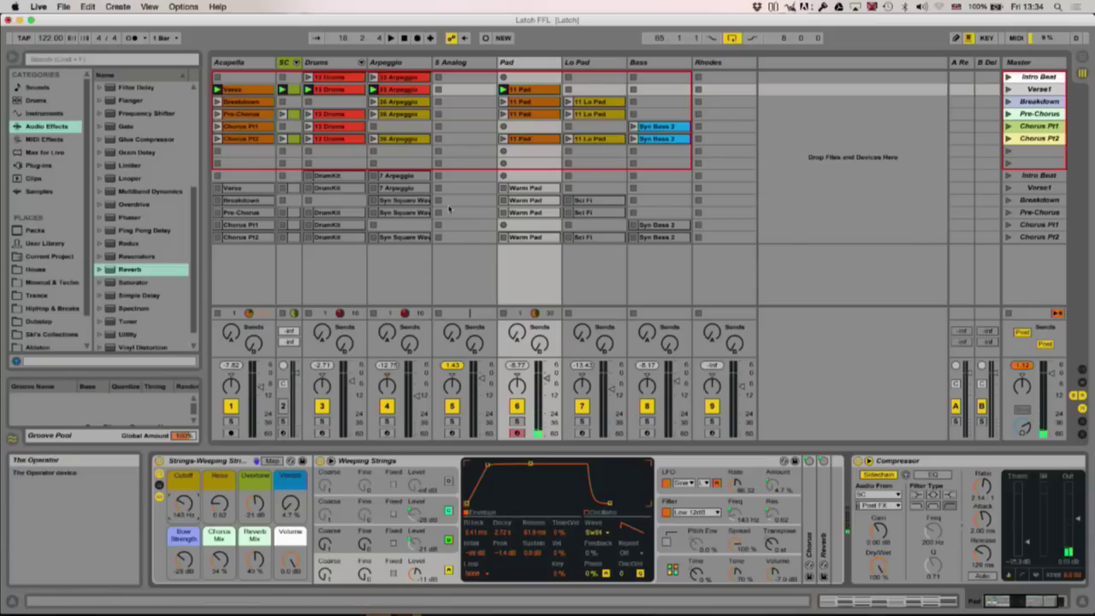
pyautogui.click(1008, 101)
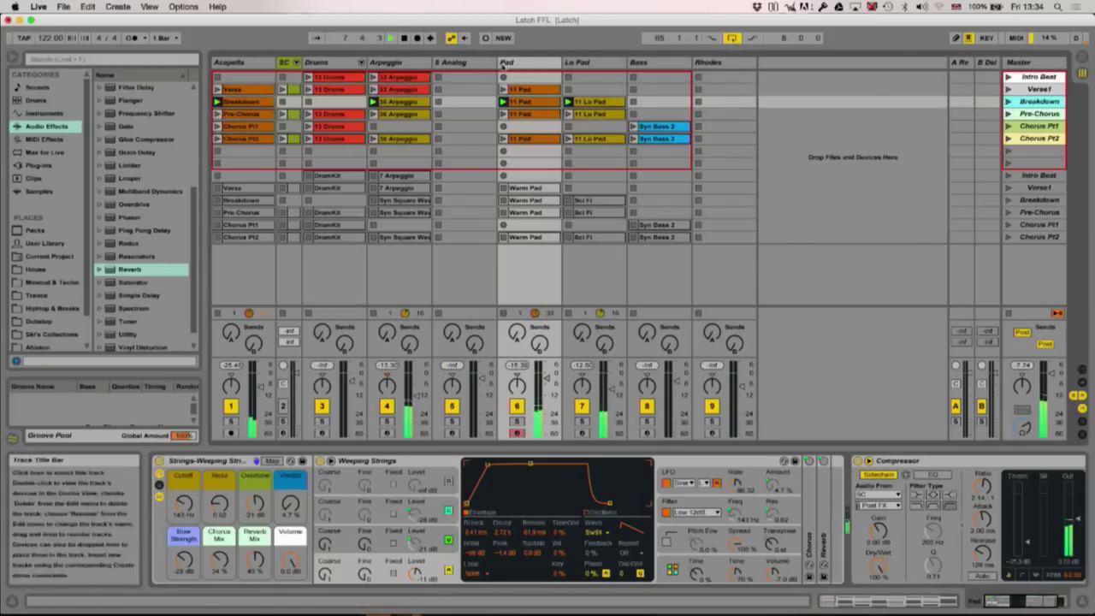
pyautogui.click(516, 66)
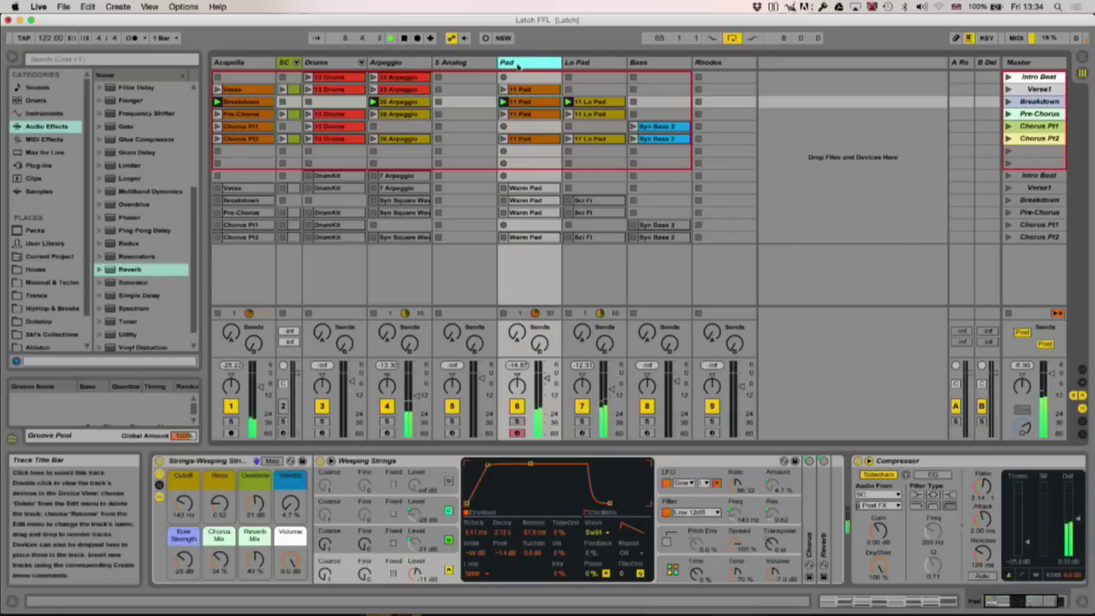